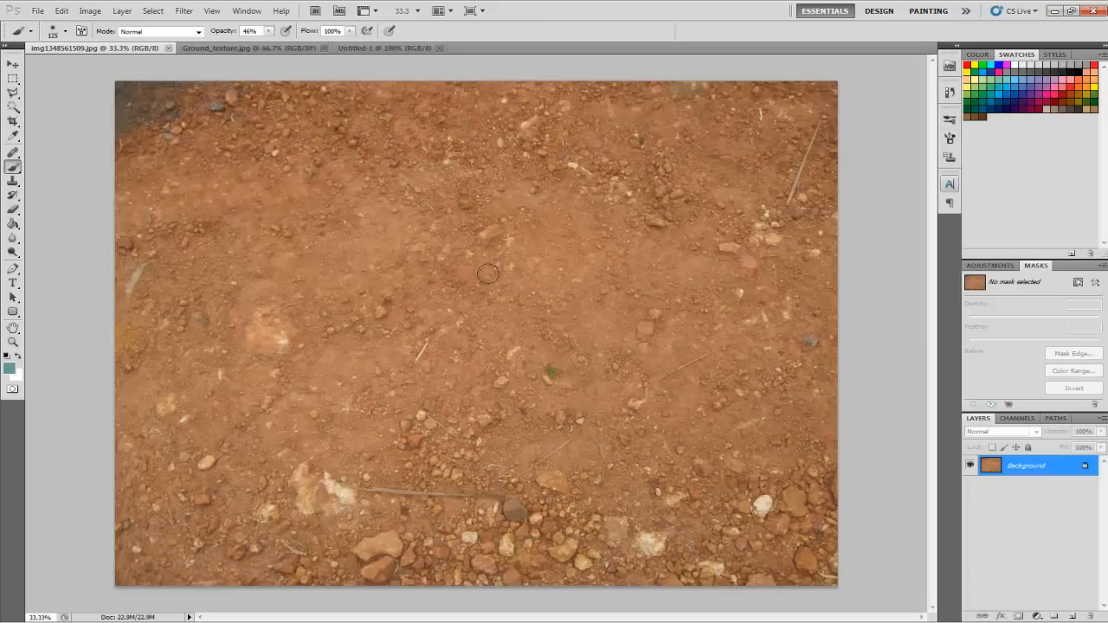
Step: Copy a large rectangular area from the middle of the brown dirt photo and paste it into Untitled-1
key("m")
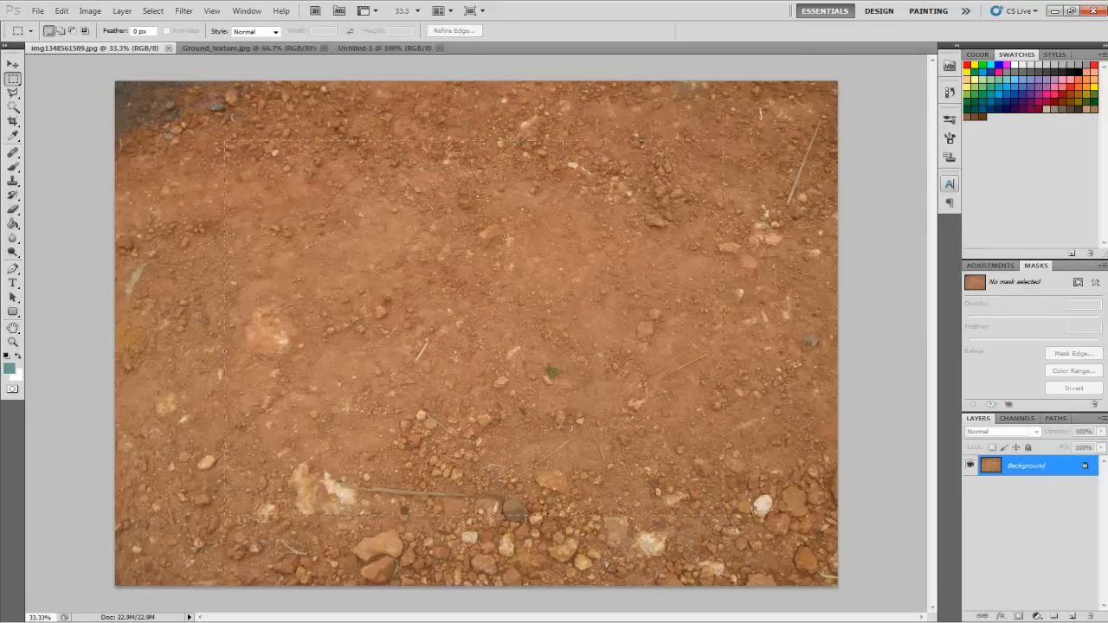
left_click_drag(739, 542, 746, 560)
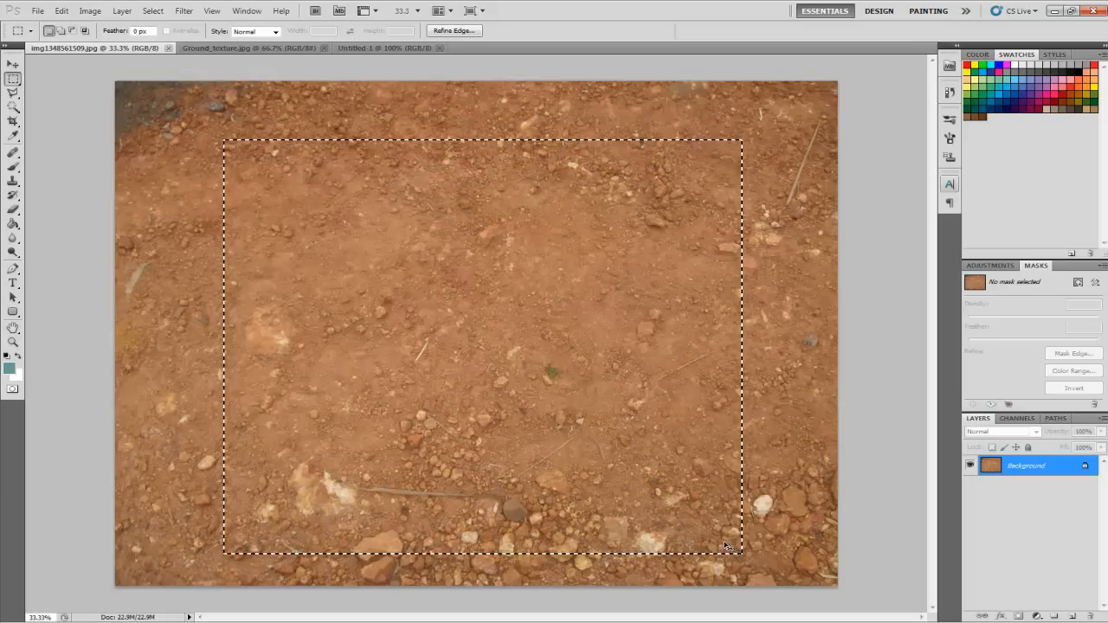
left_click(381, 48)
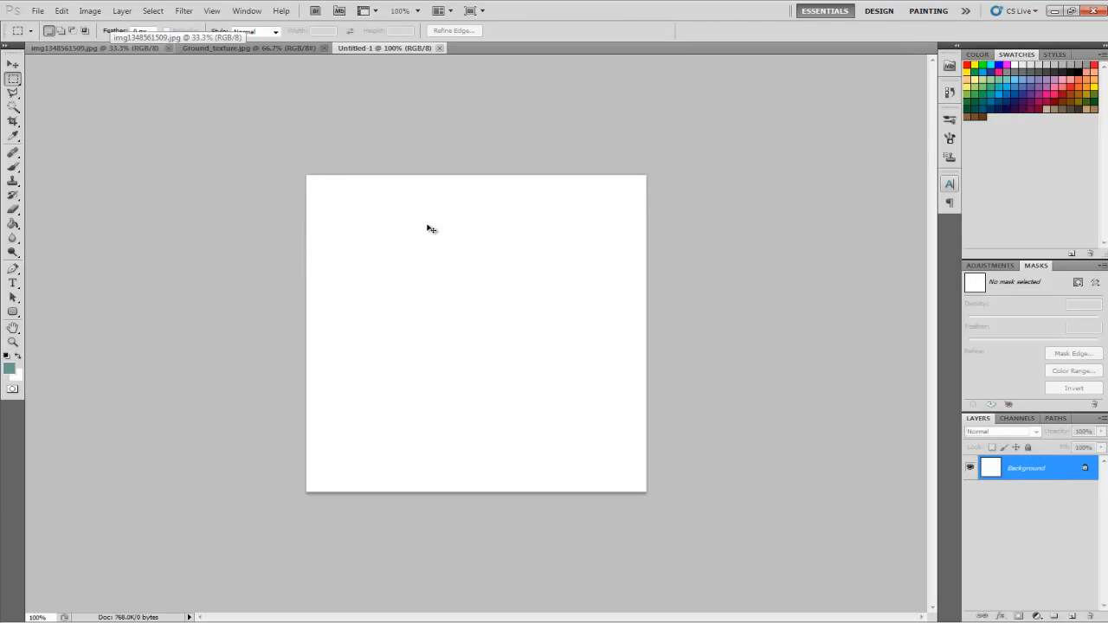
key("ctrl+v")
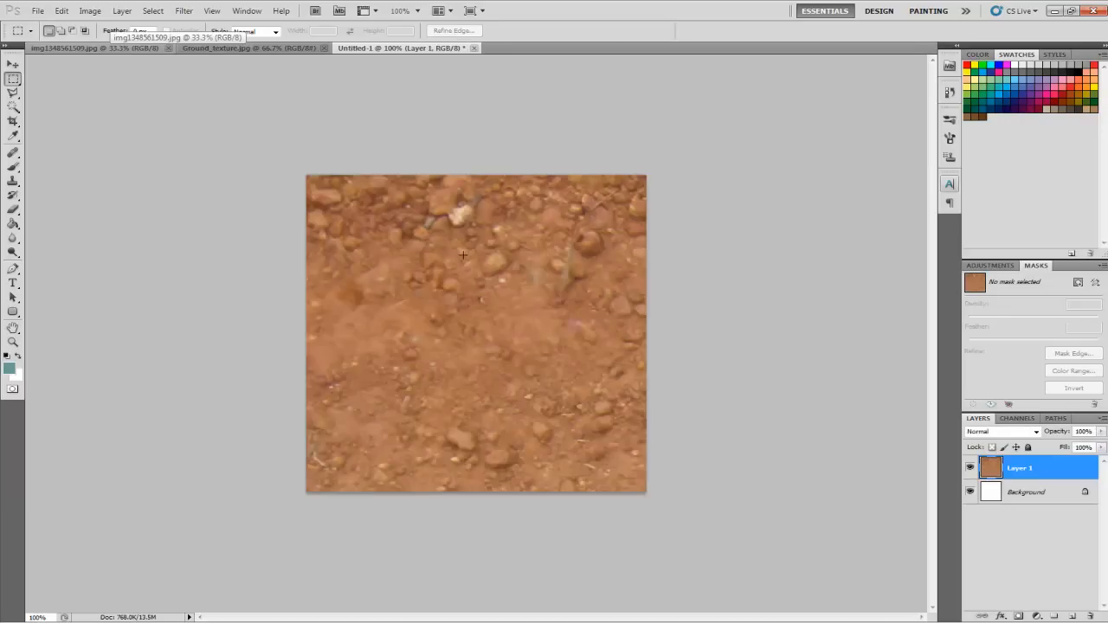
Step: Scale the pasted dirt layer proportionally to about 27% and position it so it covers the whole canvas
key("ctrl+t")
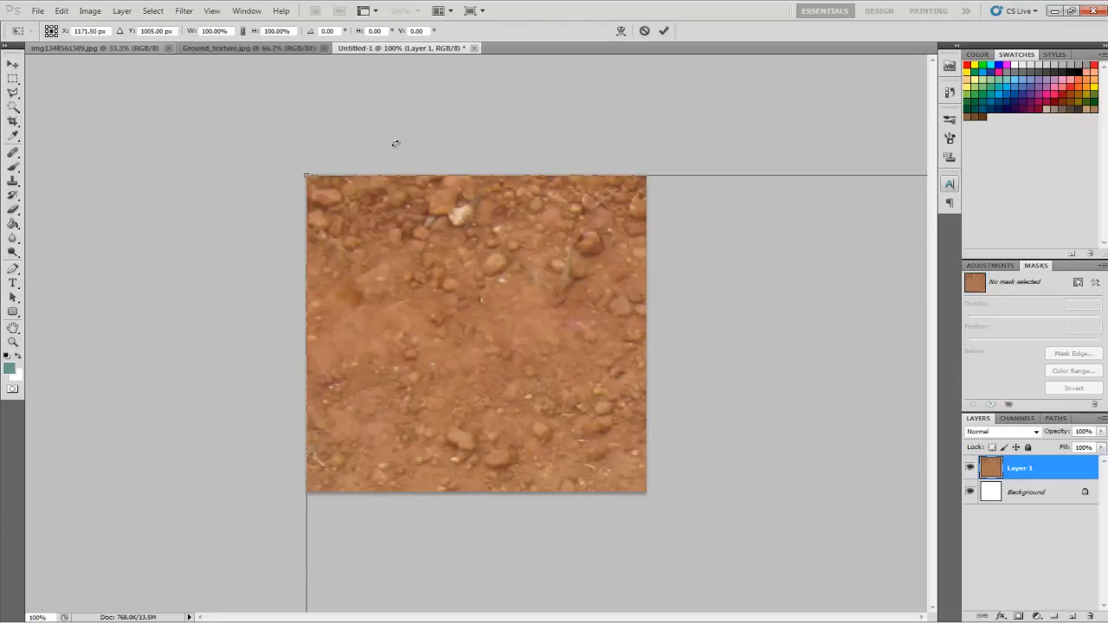
left_click_drag(282, 109, 591, 107)
key("ctrl+z")
left_click_drag(305, 174, 655, 389)
left_click_drag(720, 463, 377, 206)
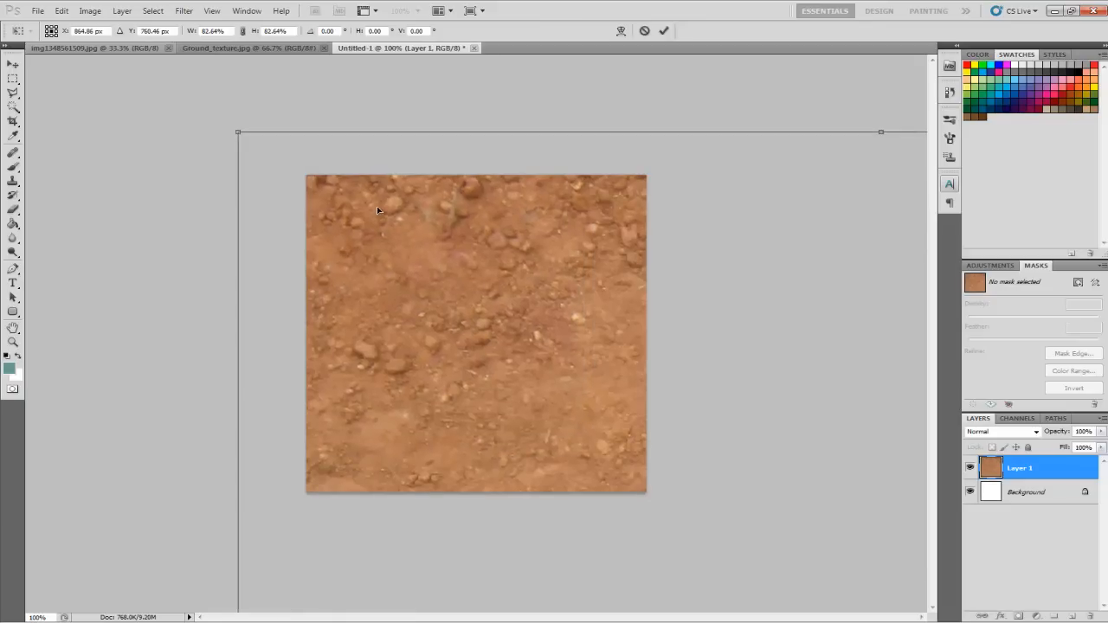
left_click_drag(240, 132, 541, 416)
left_click_drag(640, 392, 644, 395)
left_click_drag(717, 474, 459, 226)
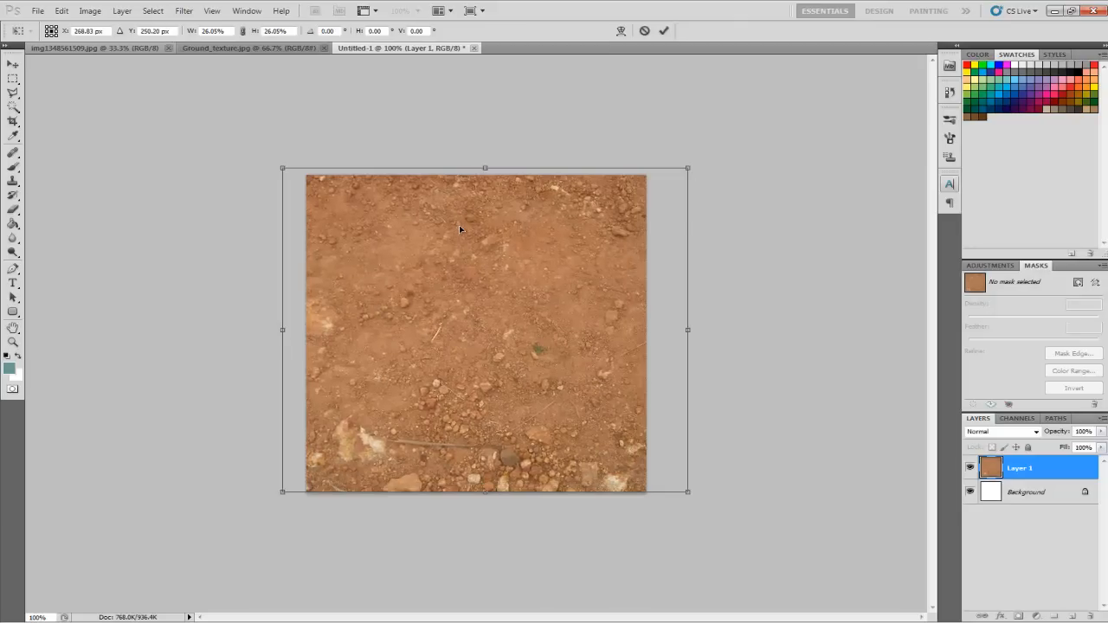
left_click_drag(688, 493, 707, 508)
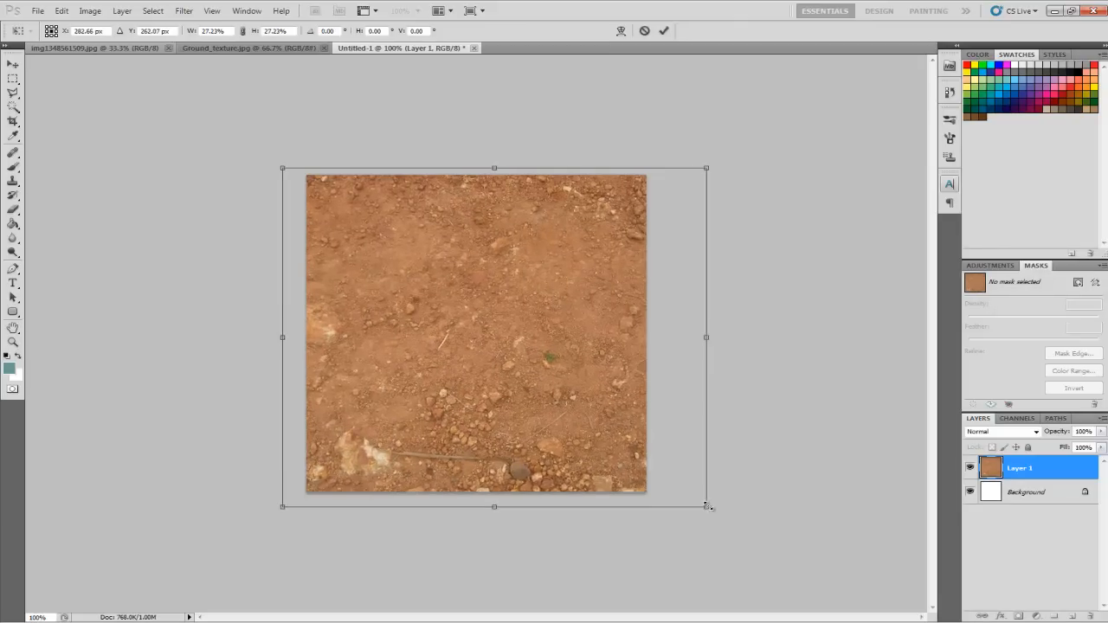
key("Return")
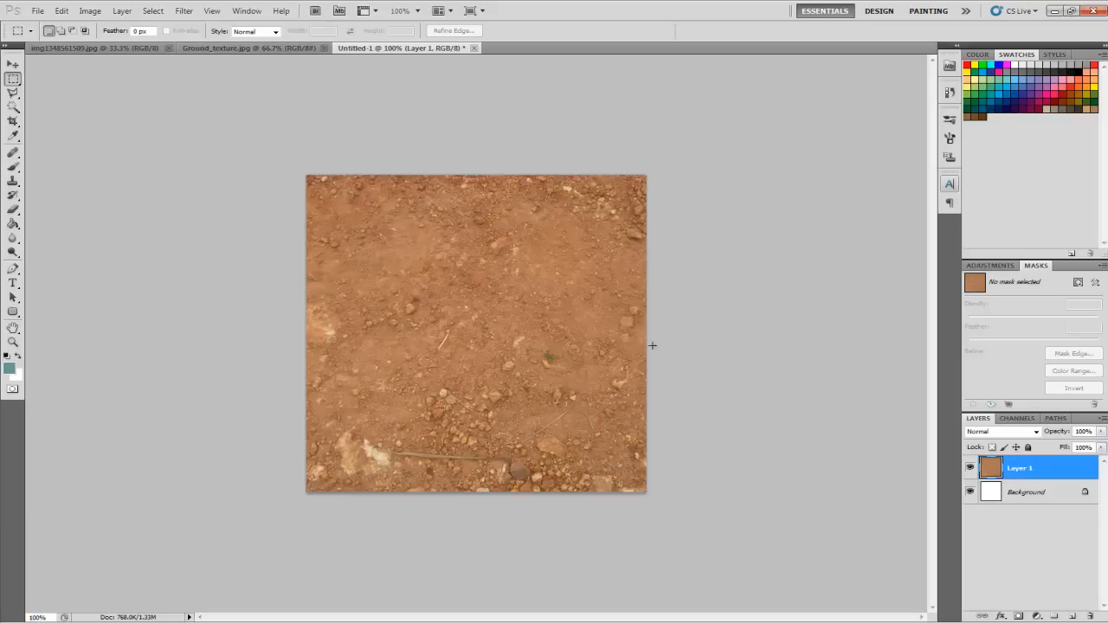
Step: Copy a rectangular area of soil and grass from the middle of Ground_texture.jpg and paste it into Untitled-1
left_click(299, 50)
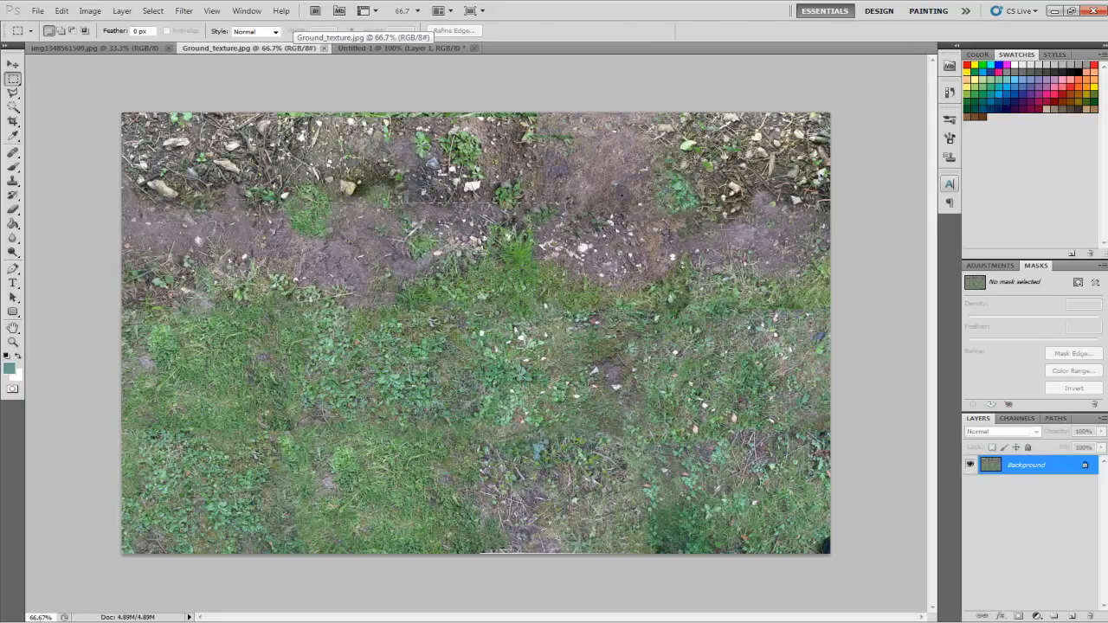
left_click_drag(259, 203, 593, 494)
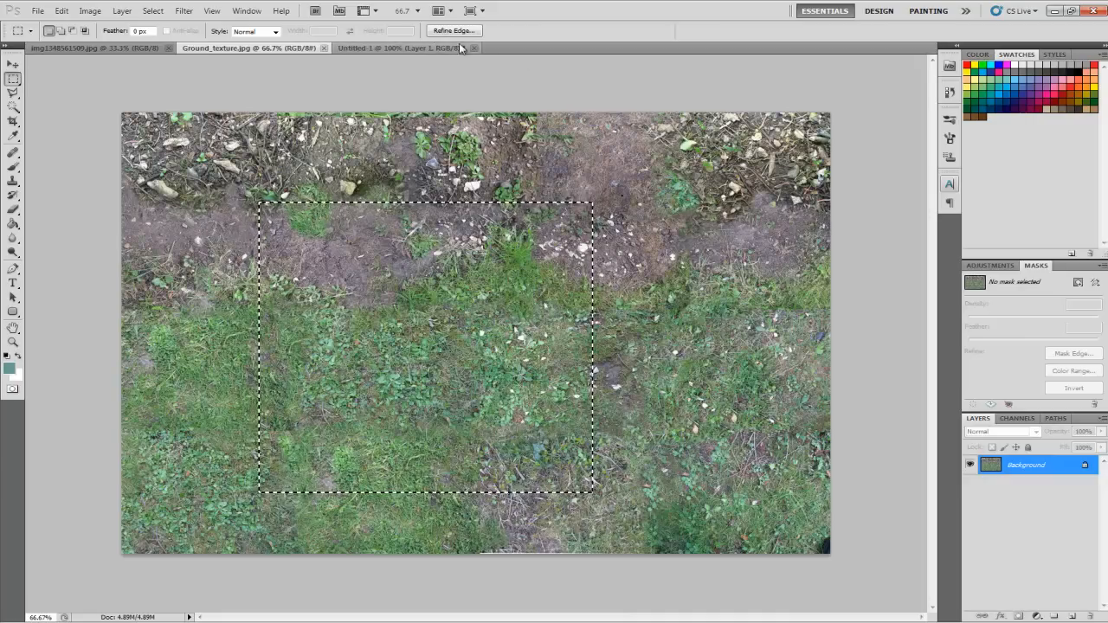
left_click(407, 49)
key("ctrl+v")
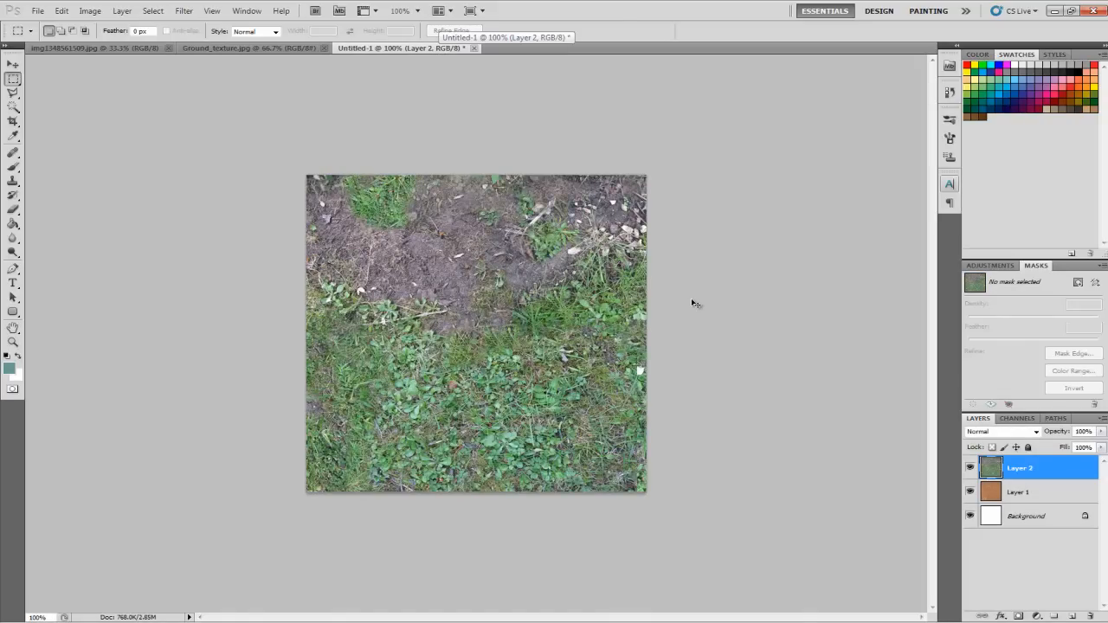
Step: Scale the pasted grass layer proportionally to about 85% and position it so it covers the whole canvas
key("ctrl+t")
left_click_drag(307, 176, 379, 241)
left_click_drag(528, 384, 433, 316)
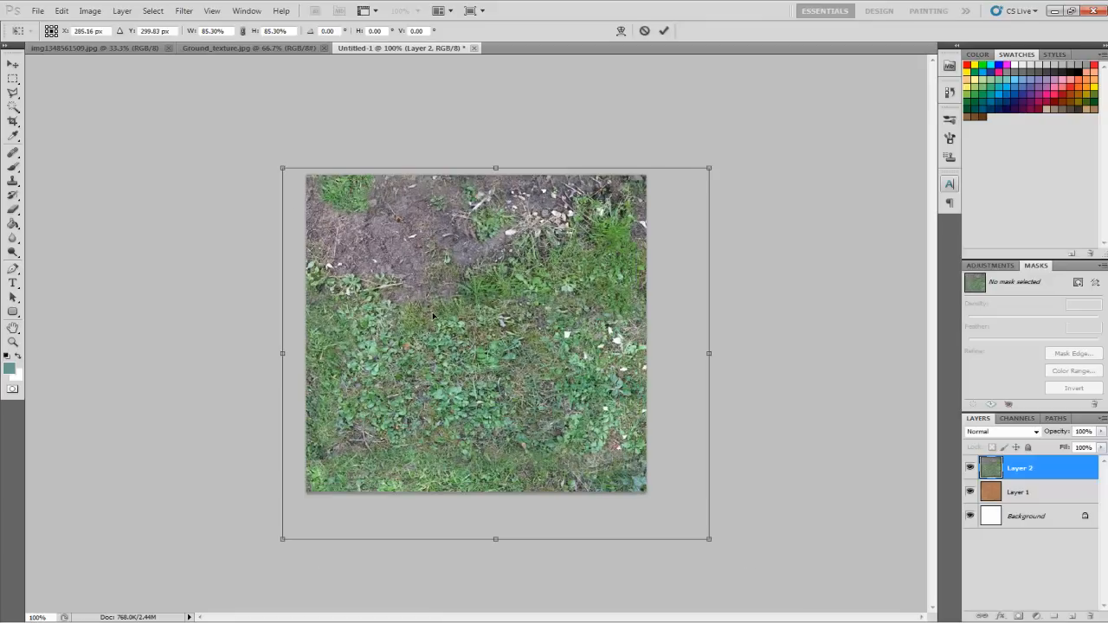
key("Return")
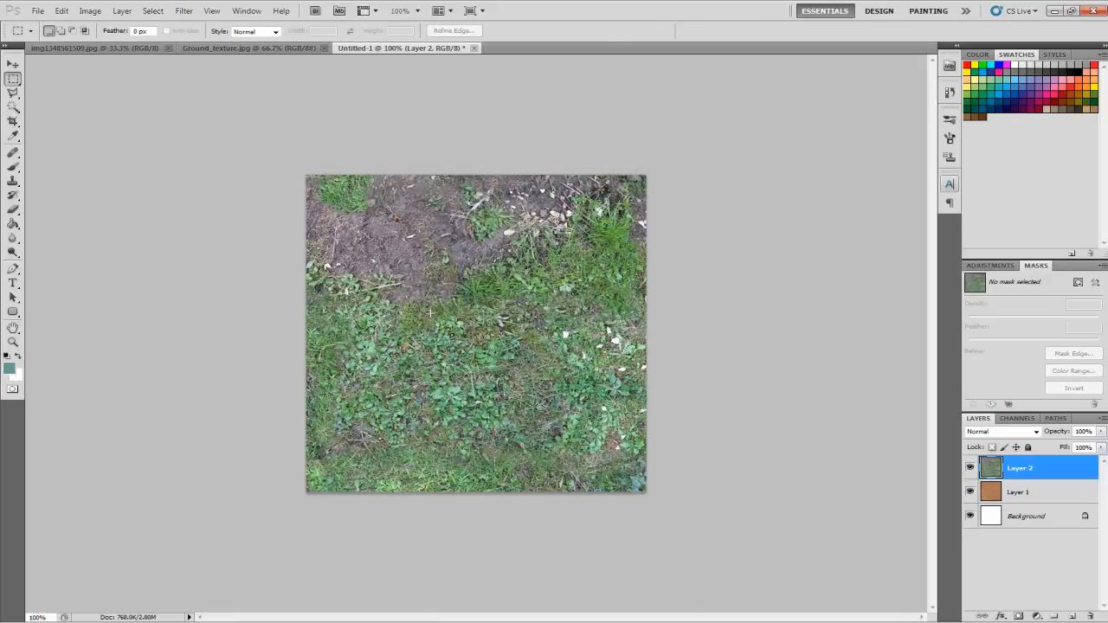
Step: Try the blend modes on the grass layer one after another, from Normal through to Luminosity
left_click(1015, 432)
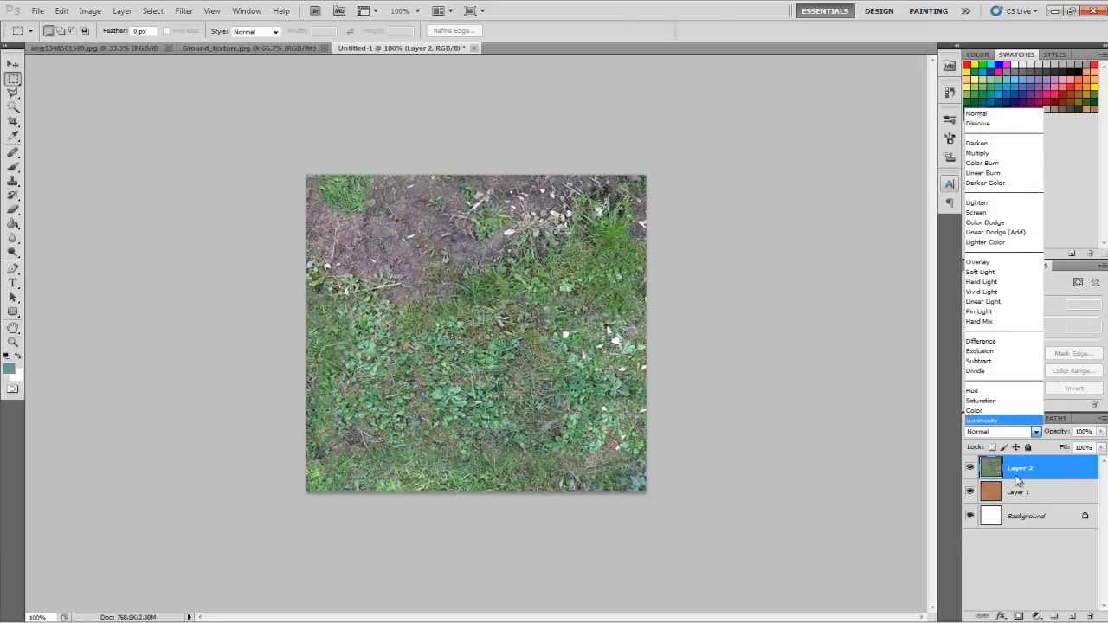
left_click(1021, 118)
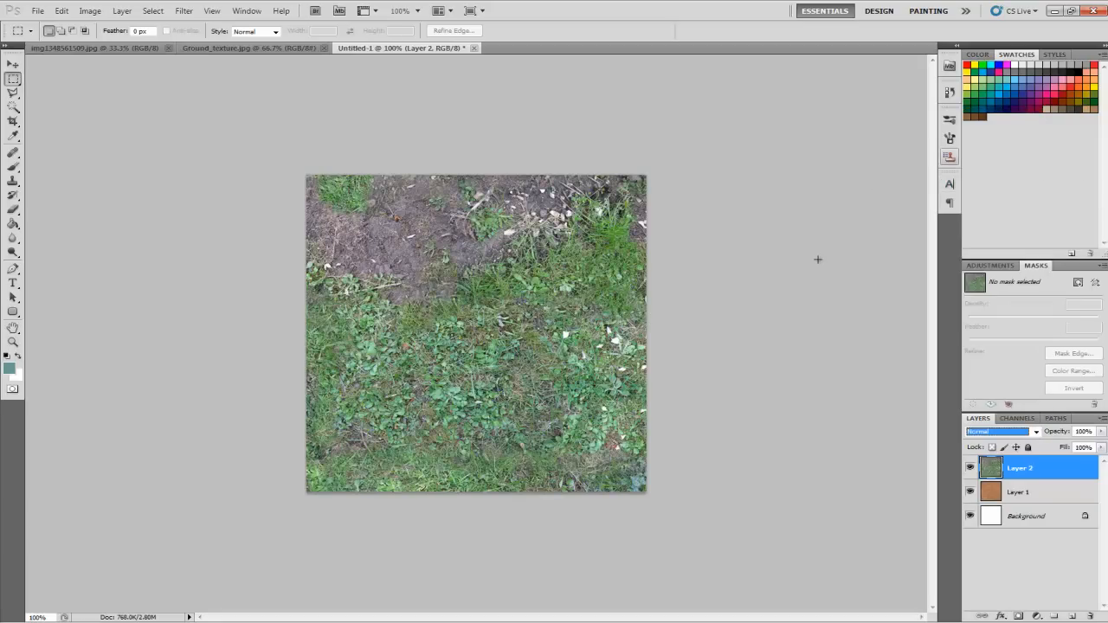
key("Down")
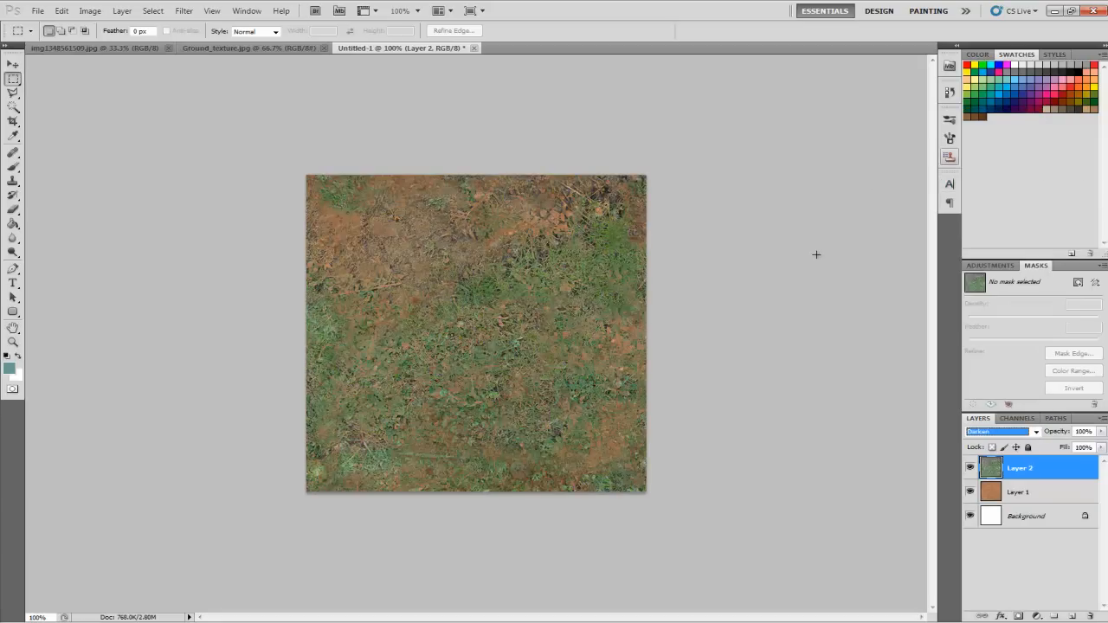
key("Down")
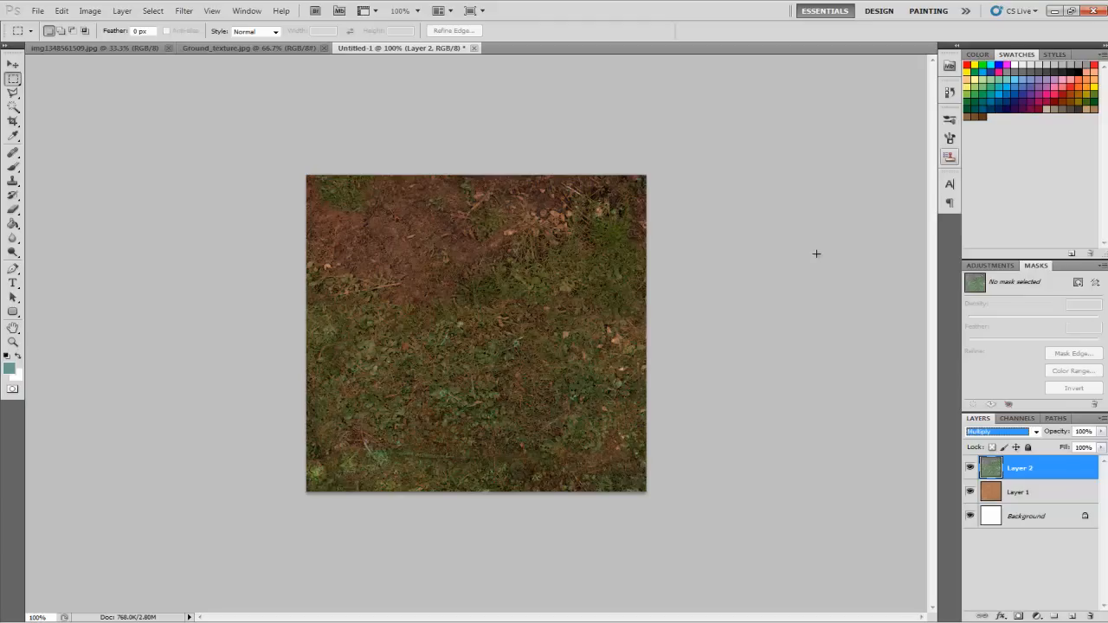
key("Down")
key("Down")
key("Down")
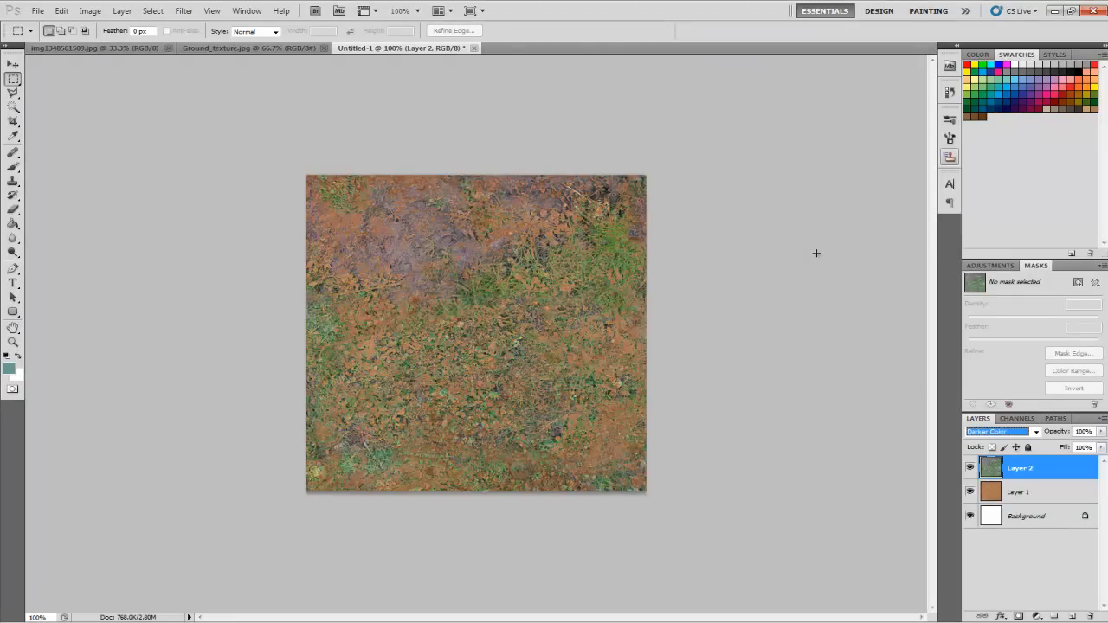
key("Down")
key("Down")
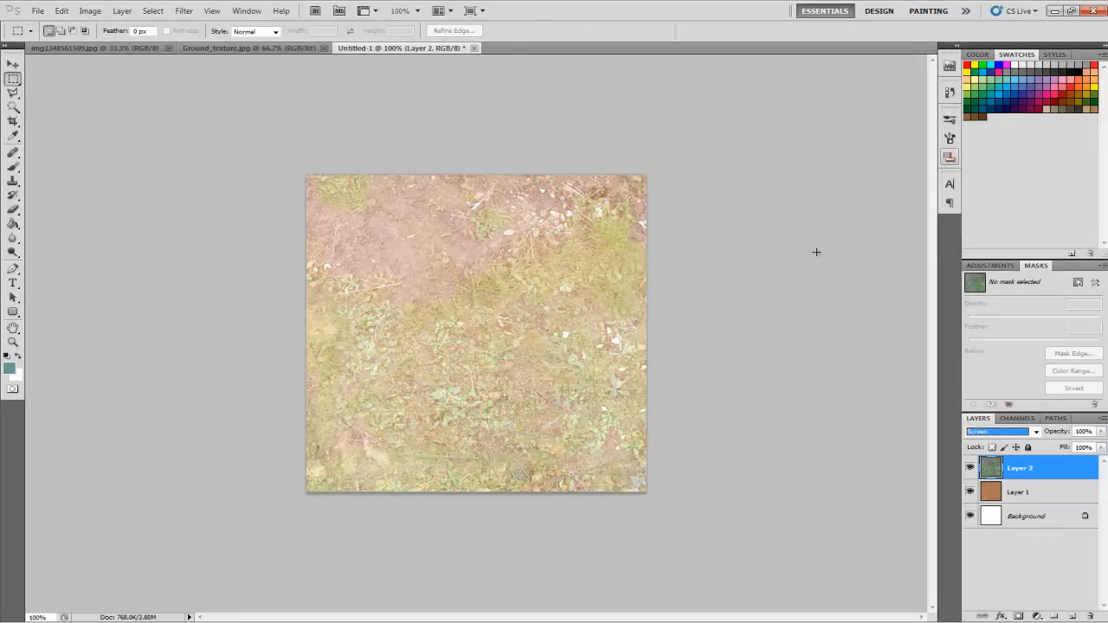
key("Down")
key("Down")
key("Down")
key("Down")
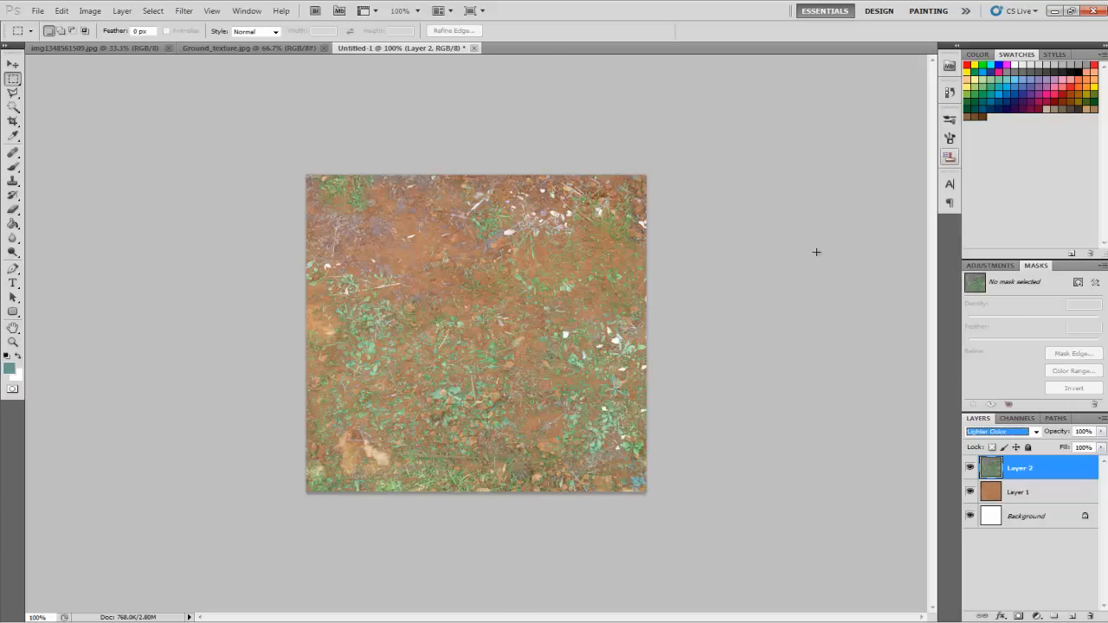
key("Down")
key("Down")
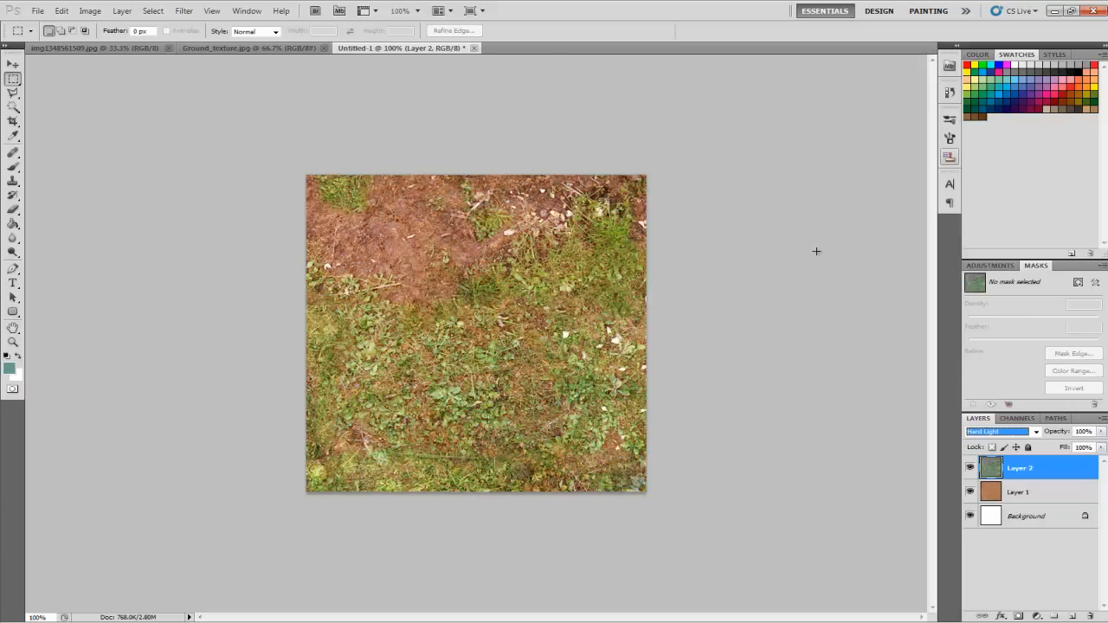
key("Down")
key("Down")
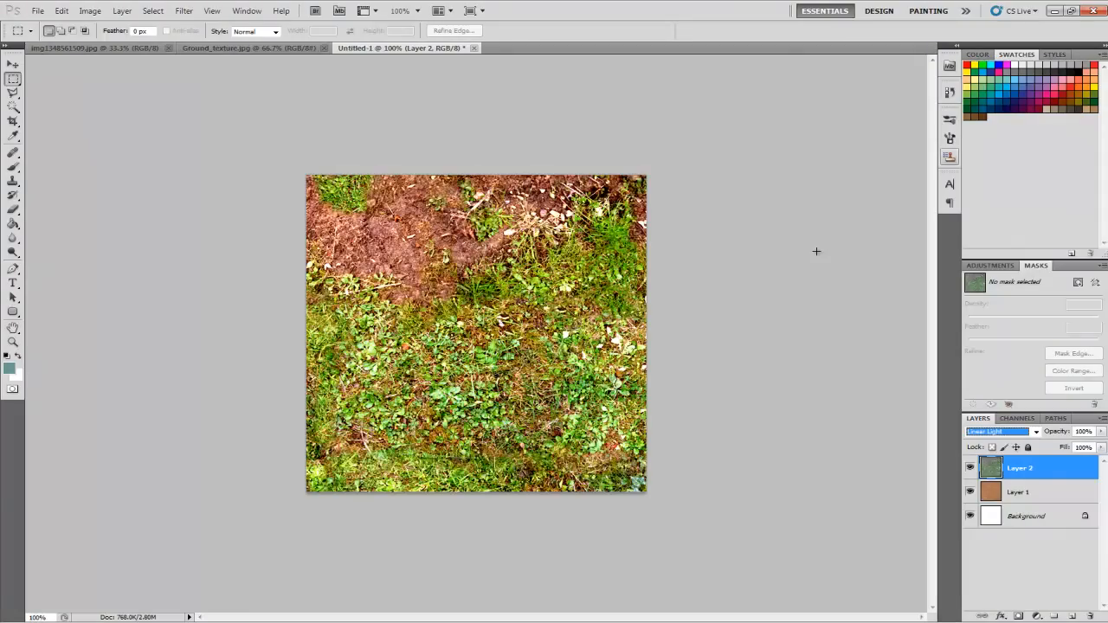
key("Down")
key("Down")
key("Down")
key("Down")
key("Down")
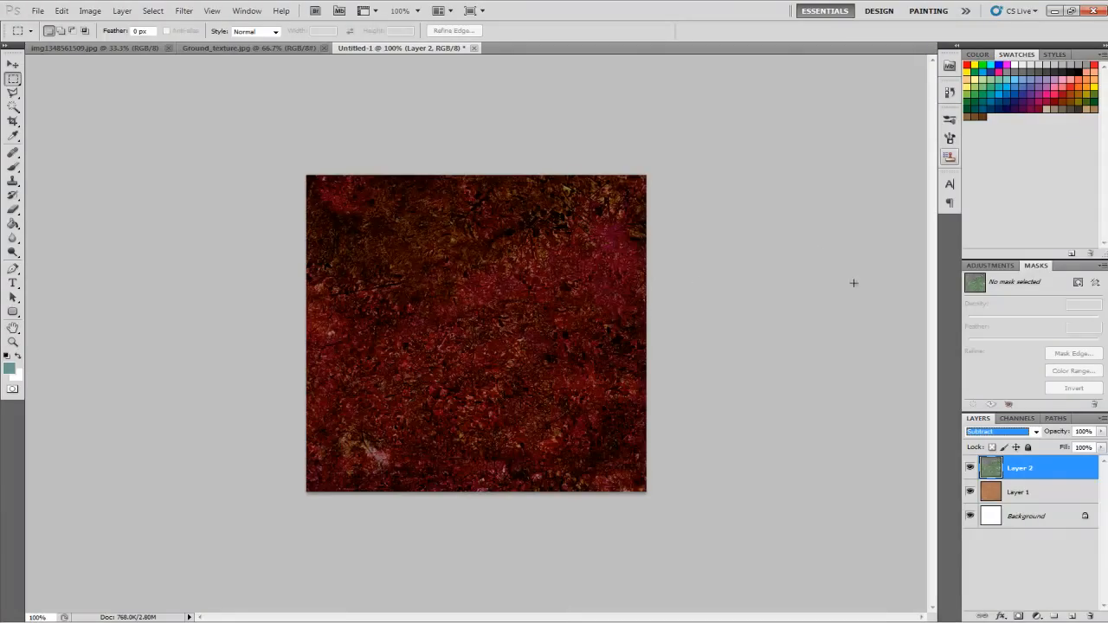
key("Down")
key("Down")
key("Down")
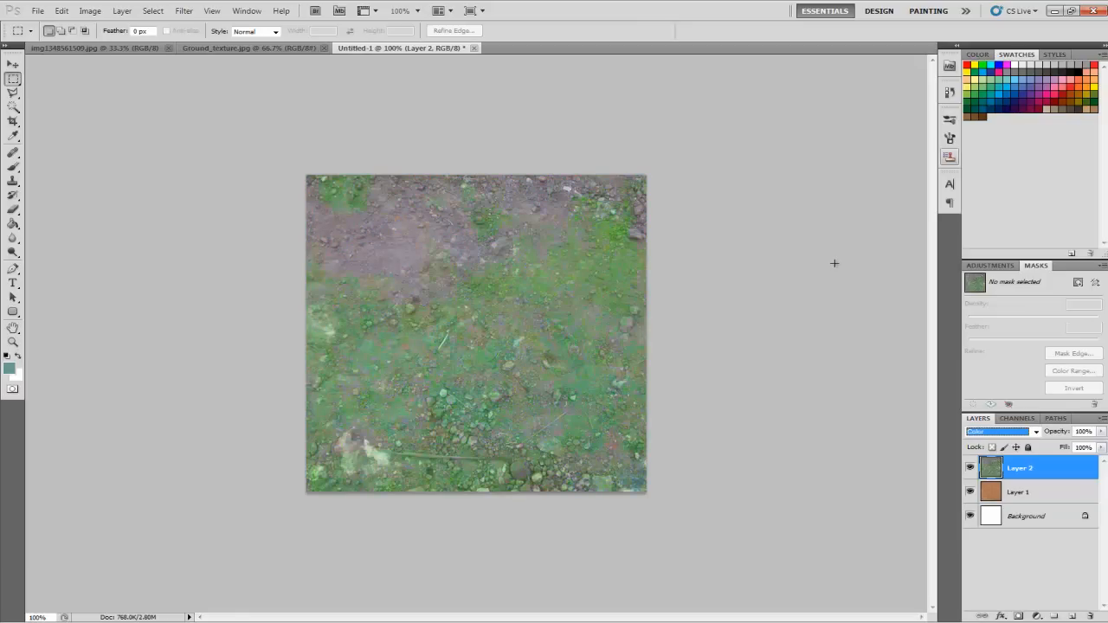
key("Down")
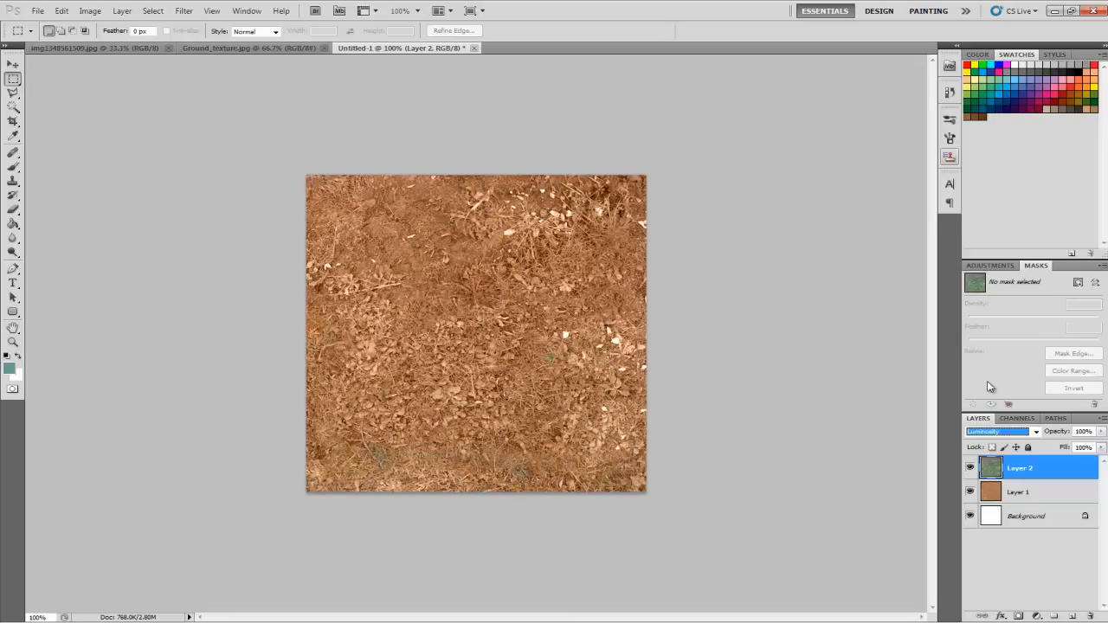
Step: Try Overlay on the grass layer and set its blend mode to Hard Light
left_click(998, 431)
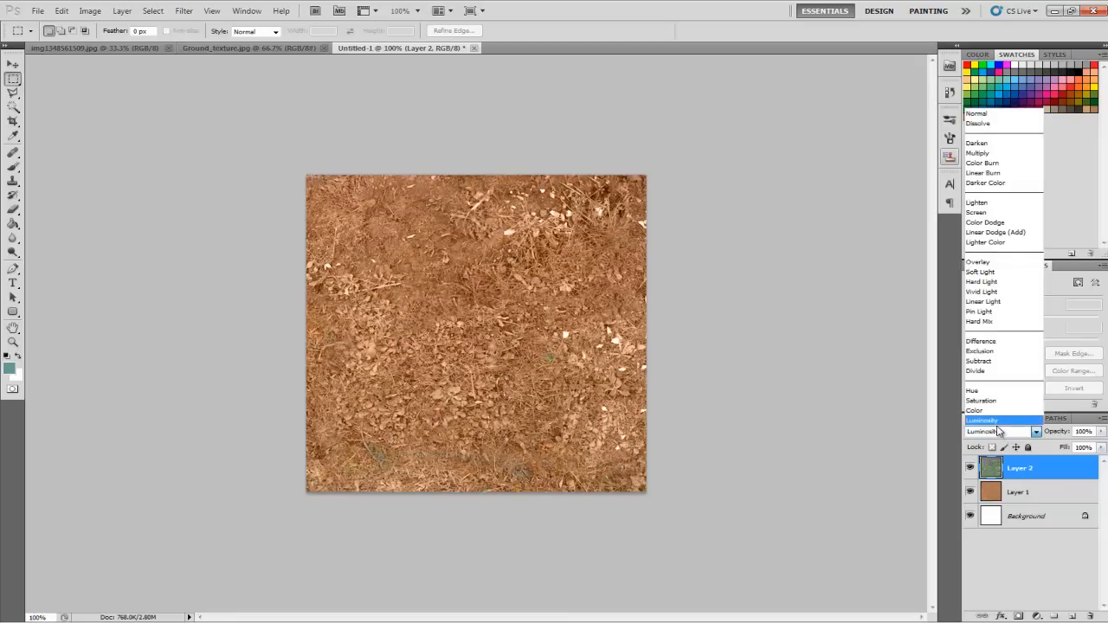
left_click(993, 263)
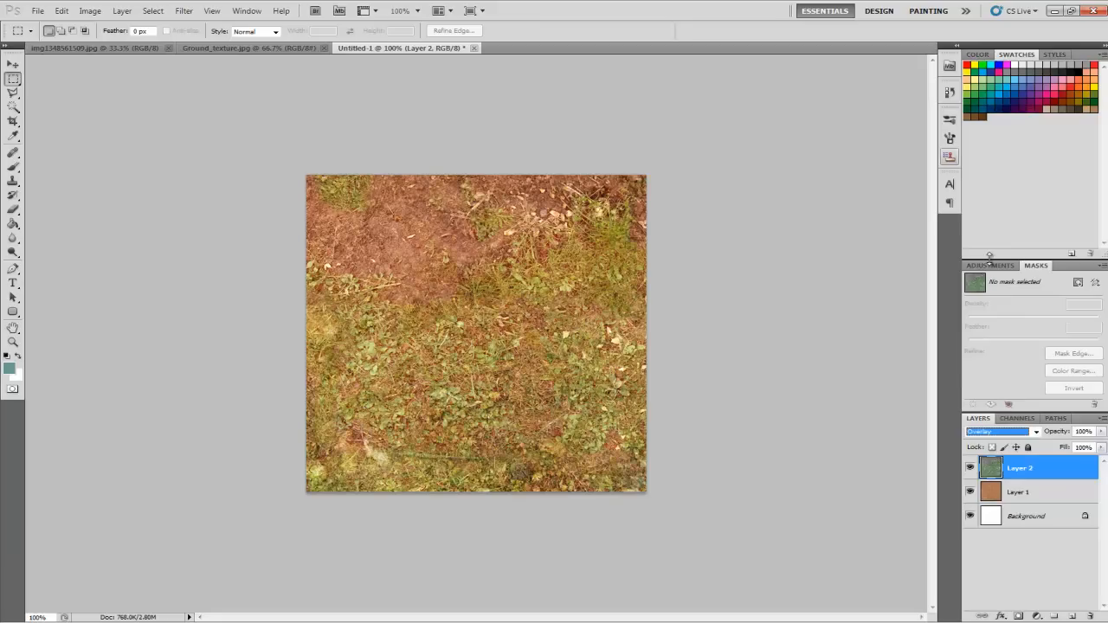
left_click(1000, 431)
left_click(994, 283)
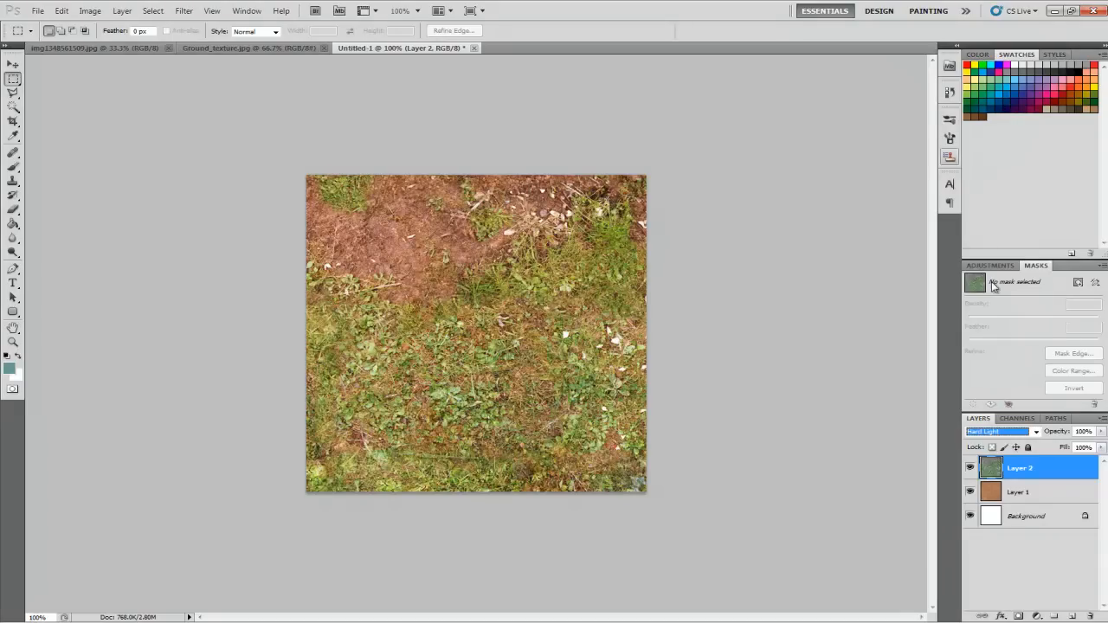
Step: Toggle the grass layer's visibility several times to compare the Hard Light blend with the dirt layer alone
left_click(970, 468)
left_click(970, 468)
left_click(971, 467)
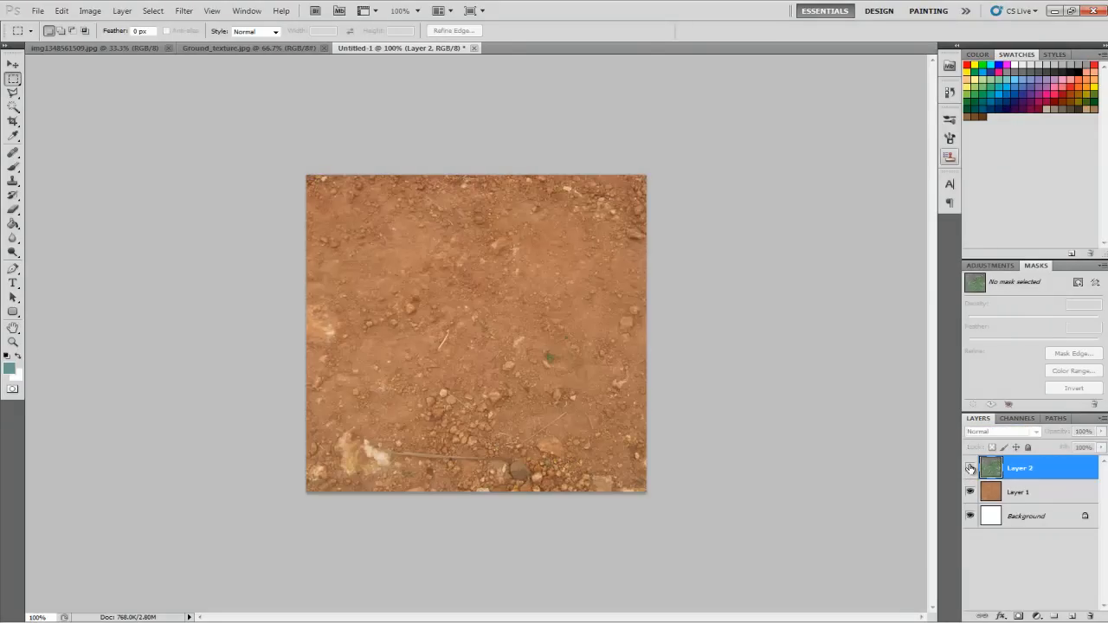
left_click(970, 468)
left_click(971, 468)
left_click(971, 468)
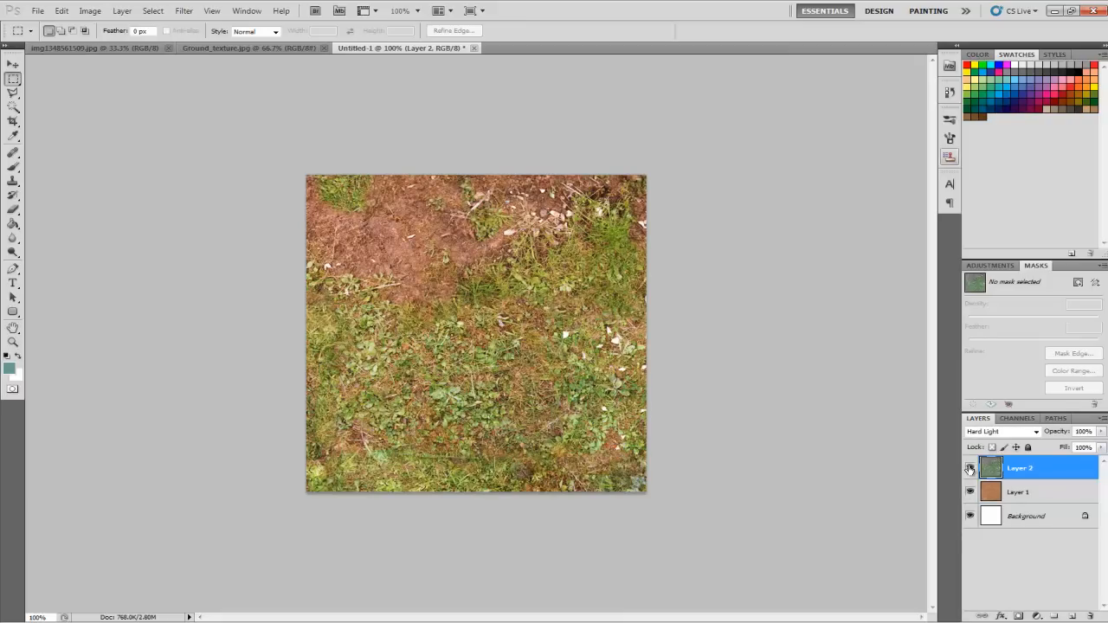
left_click(971, 467)
left_click(971, 467)
left_click(971, 467)
left_click(971, 468)
Step: Compare the darkening and lightening blend modes on the grass layer, up to Lighter Color, and return it to Hard Light
left_click(1001, 431)
left_click(1004, 151)
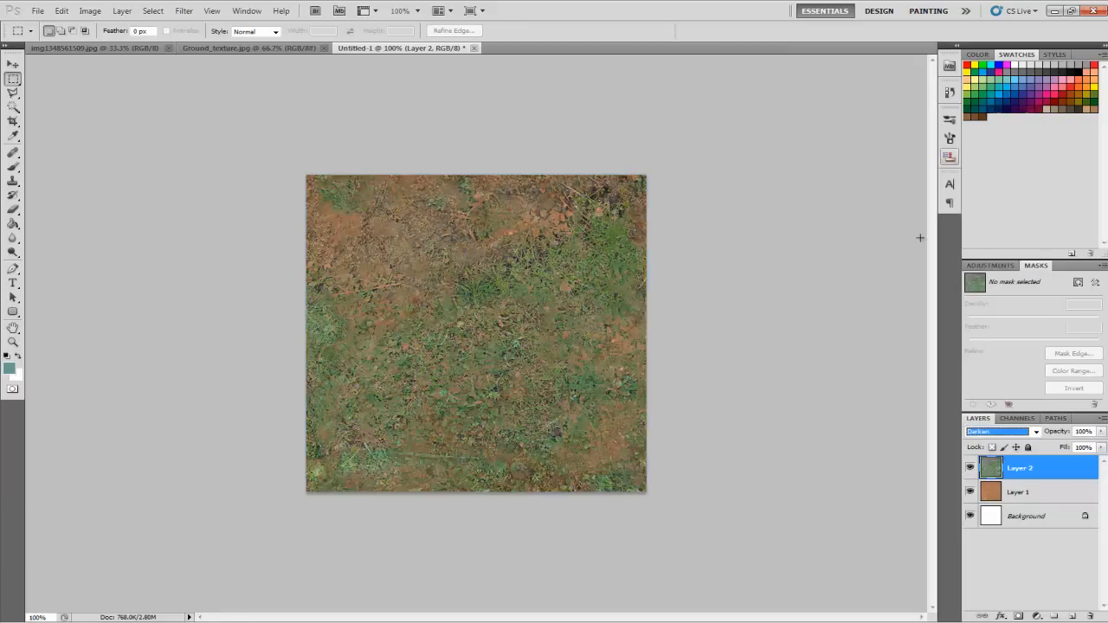
key("Down")
key("Up")
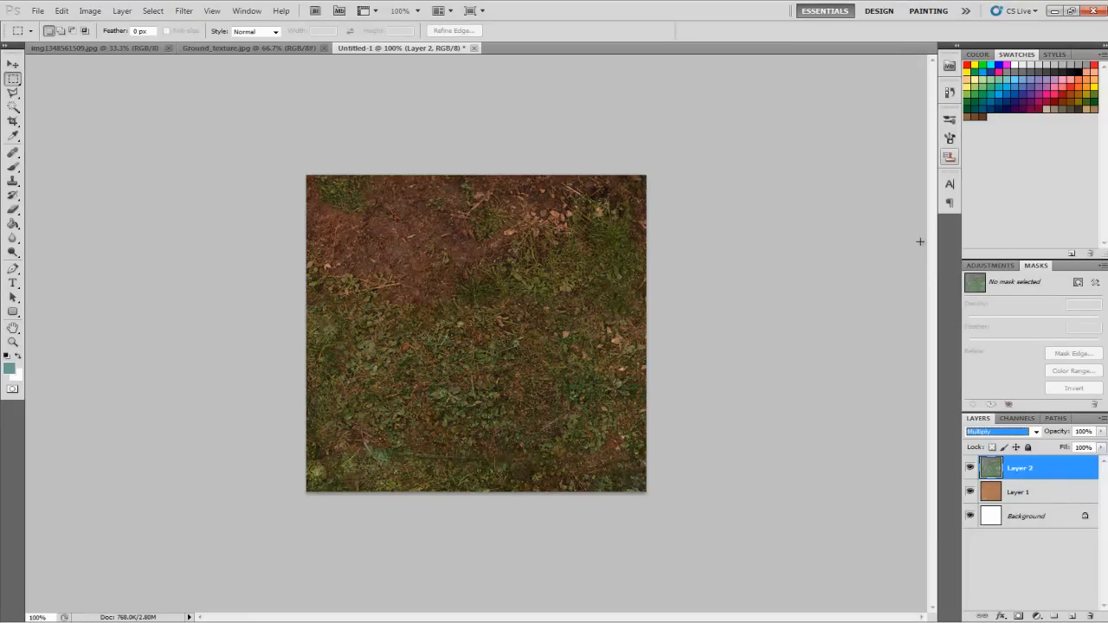
key("Down")
key("Down")
key("Down")
key("Down")
key("Down")
key("Down")
key("Down")
key("Down")
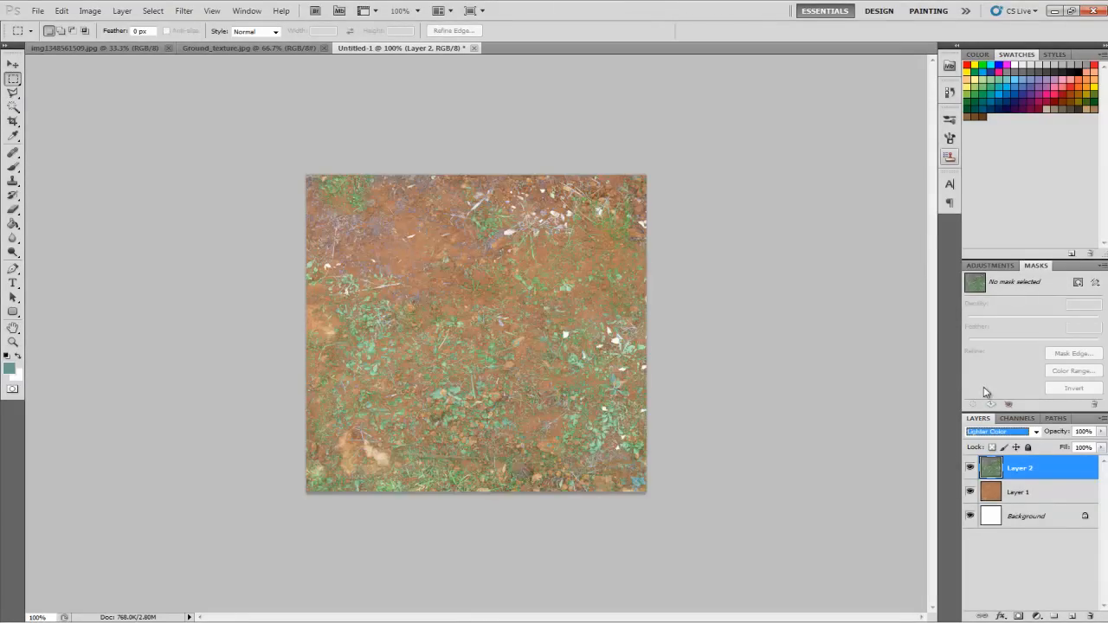
left_click(1001, 432)
left_click(1001, 283)
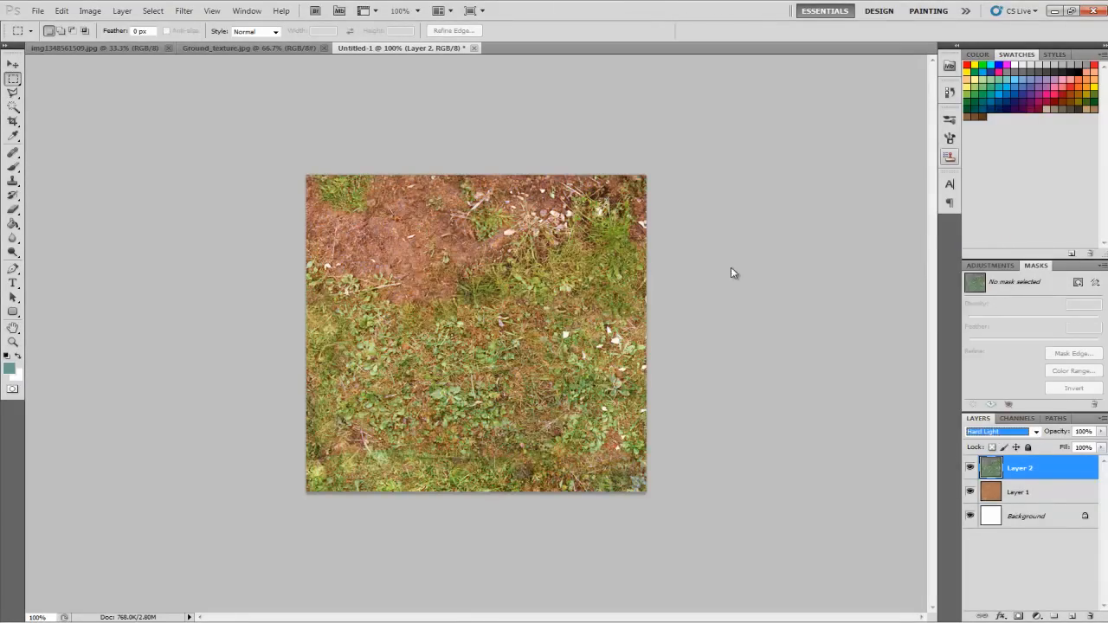
Step: Try adjusting the opacity of the Hard Light grass layer and leave it at 100%
left_click(1102, 431)
mouse_move(1100, 446)
left_mouse_down()
mouse_move(1036, 446)
mouse_move(1103, 442)
left_mouse_up()
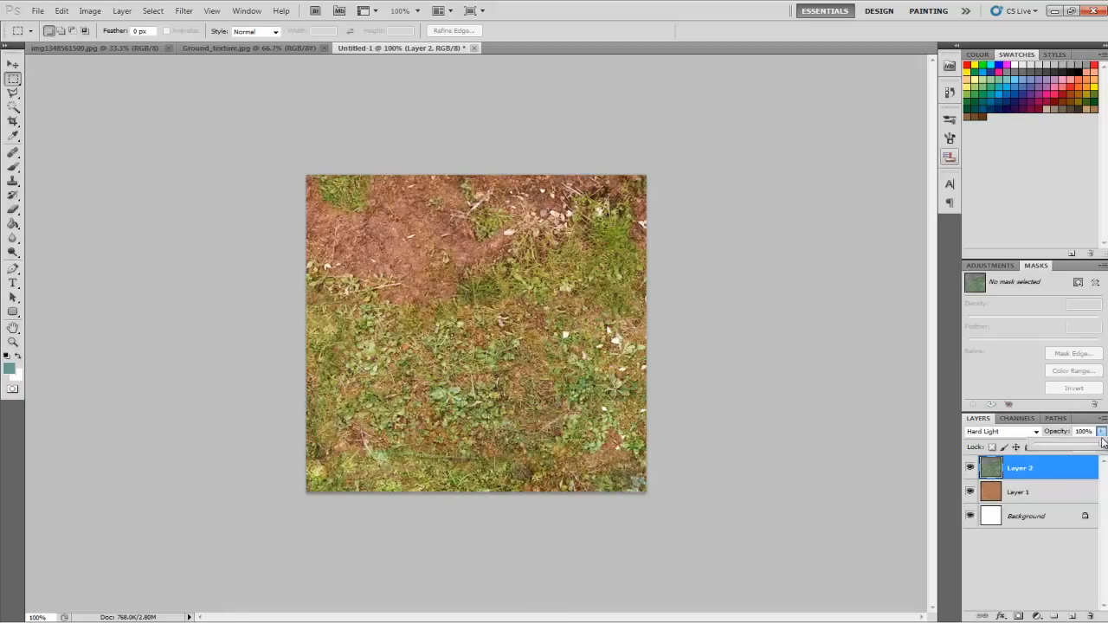
left_click(1082, 489)
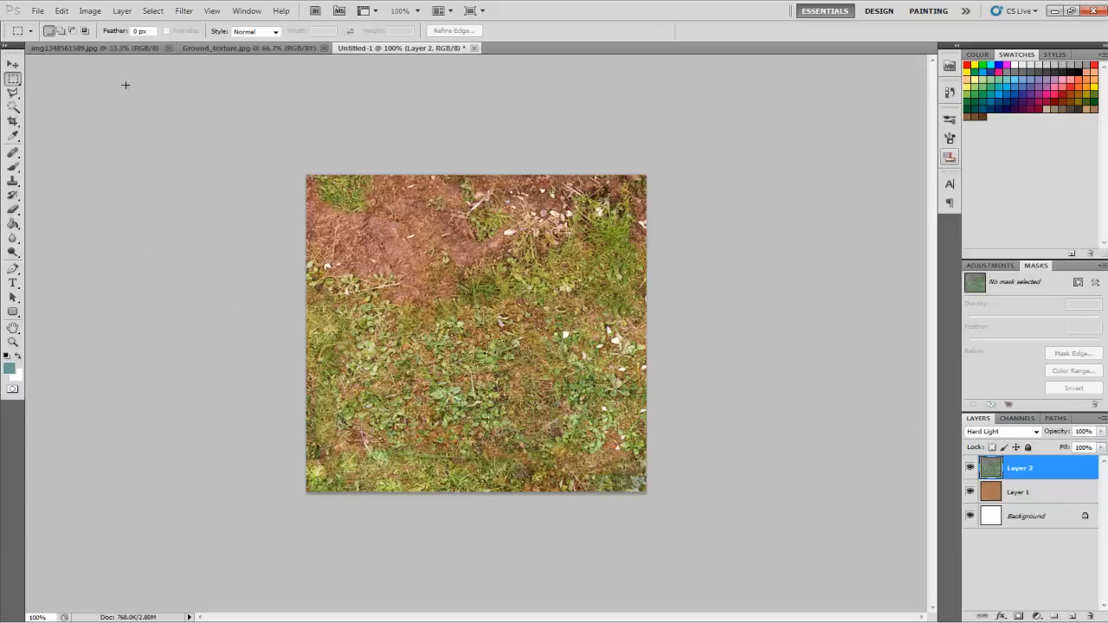
Step: Adjust the grass layer's Hue/Saturation to hue -1, saturation -1 and lightness -8
left_click(92, 12)
mouse_move(118, 43)
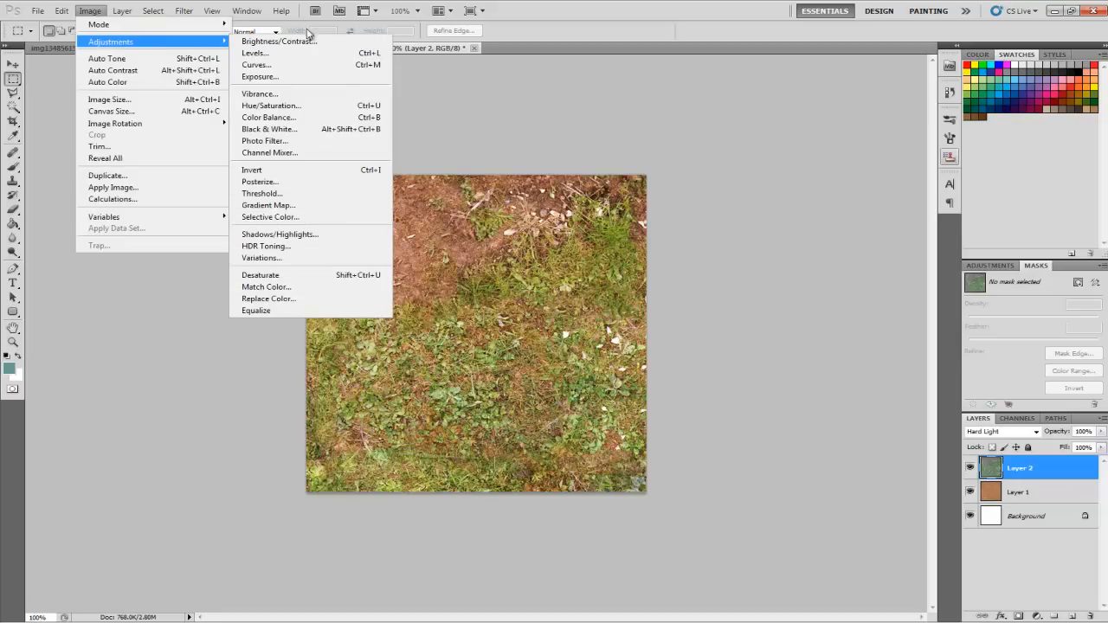
left_click(290, 108)
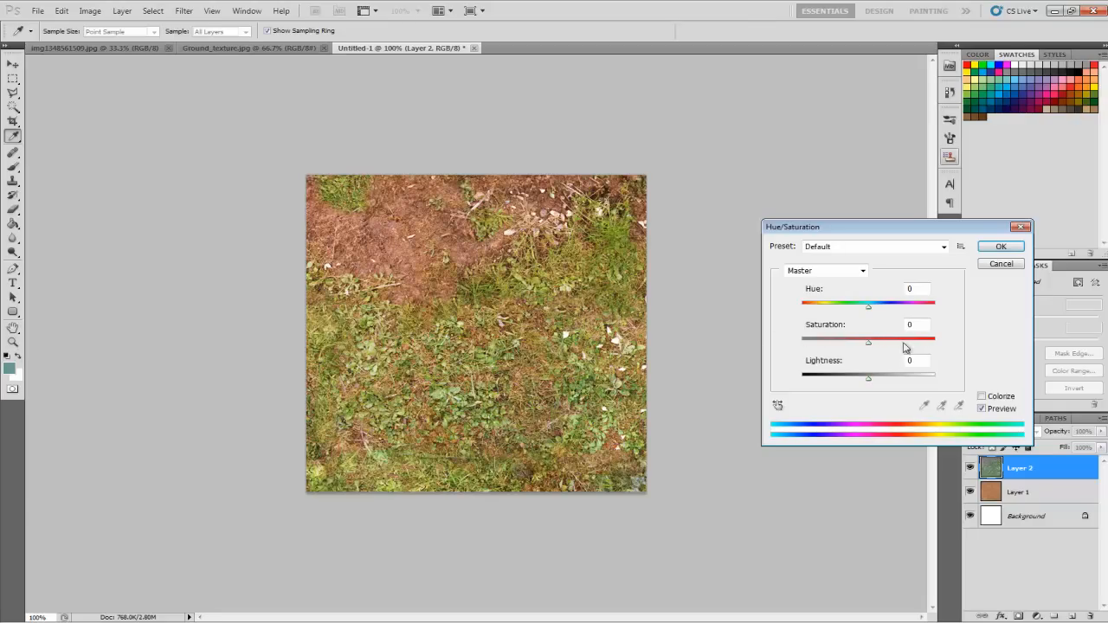
left_click_drag(869, 343, 981, 345)
left_click_drag(944, 345, 870, 343)
mouse_move(870, 311)
left_mouse_down()
mouse_move(799, 307)
mouse_move(958, 306)
mouse_move(868, 307)
left_mouse_up()
mouse_move(868, 378)
left_mouse_down()
mouse_move(804, 383)
mouse_move(925, 390)
mouse_move(851, 388)
mouse_move(864, 389)
left_mouse_up()
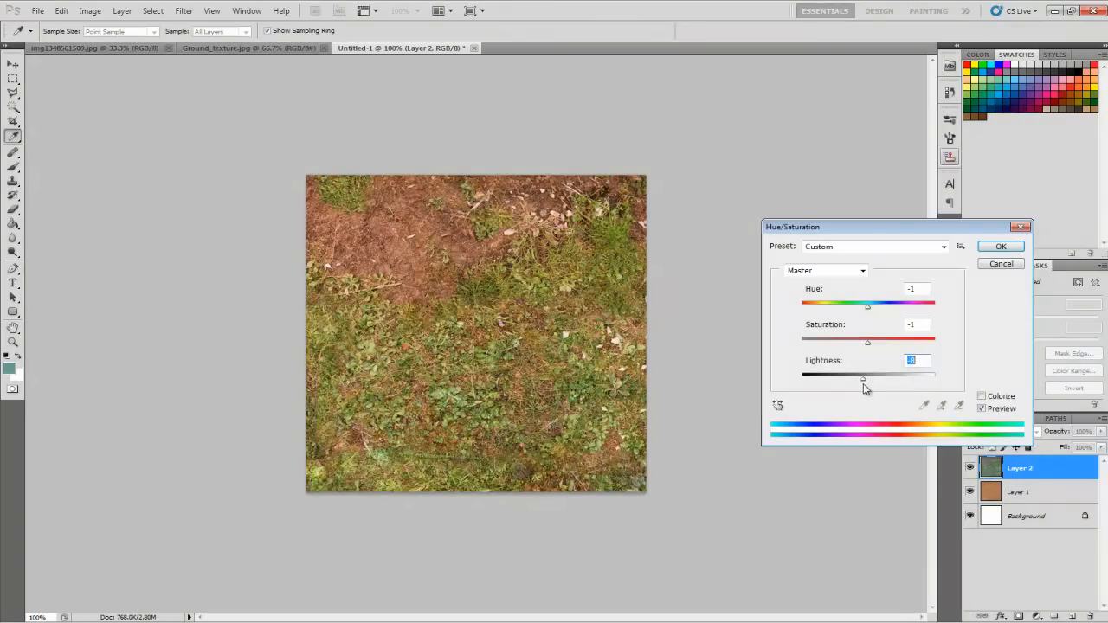
left_click(1001, 248)
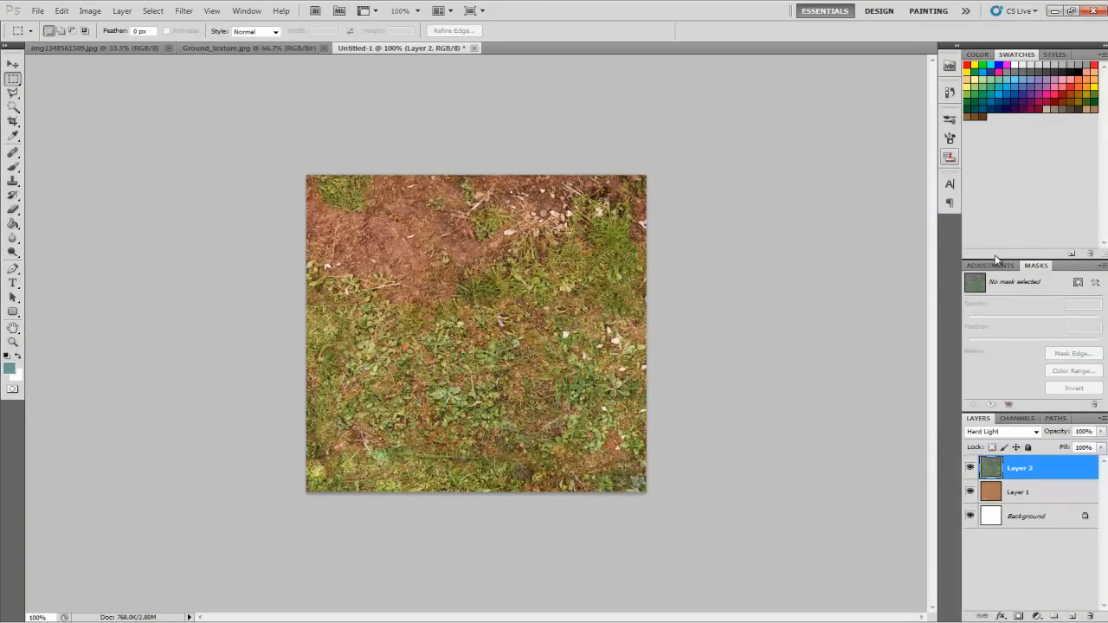
Step: Merge the grass layer down into the dirt layer
left_click(1016, 494)
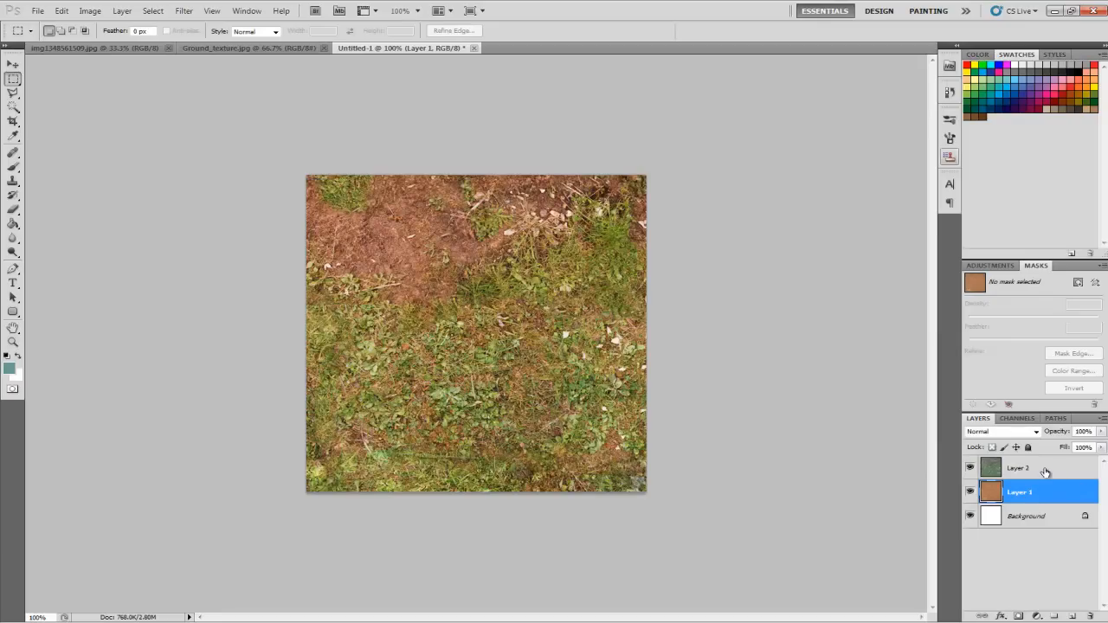
left_click(1045, 472)
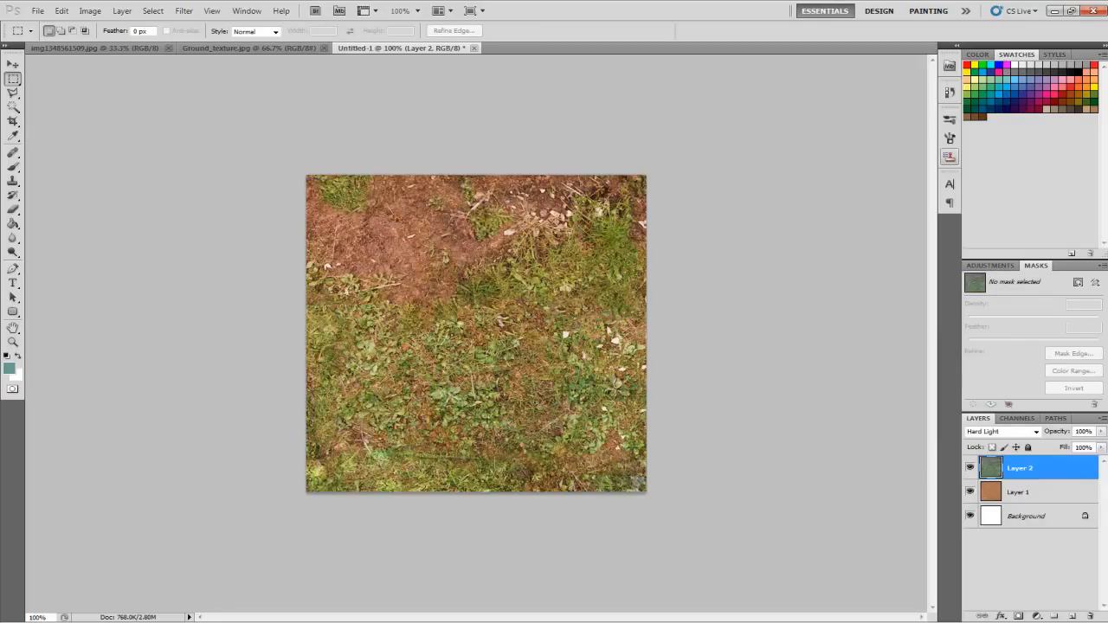
key("ctrl+e")
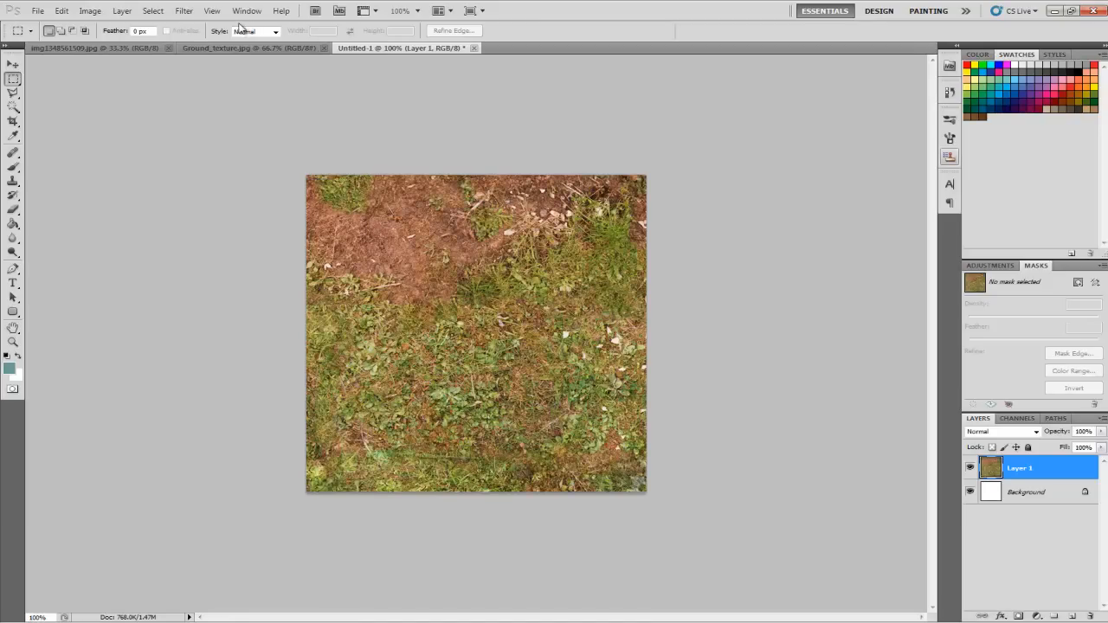
Step: Preview the Artistic filters on the merged layer one after another, from Colored Pencil through to Watercolor
left_click(185, 11)
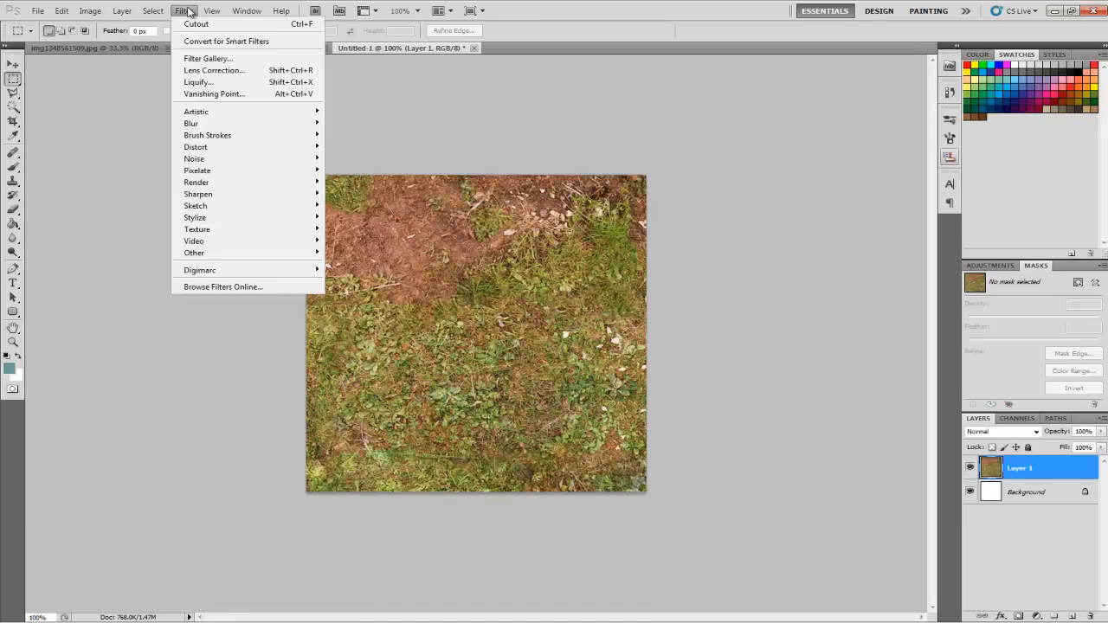
mouse_move(295, 116)
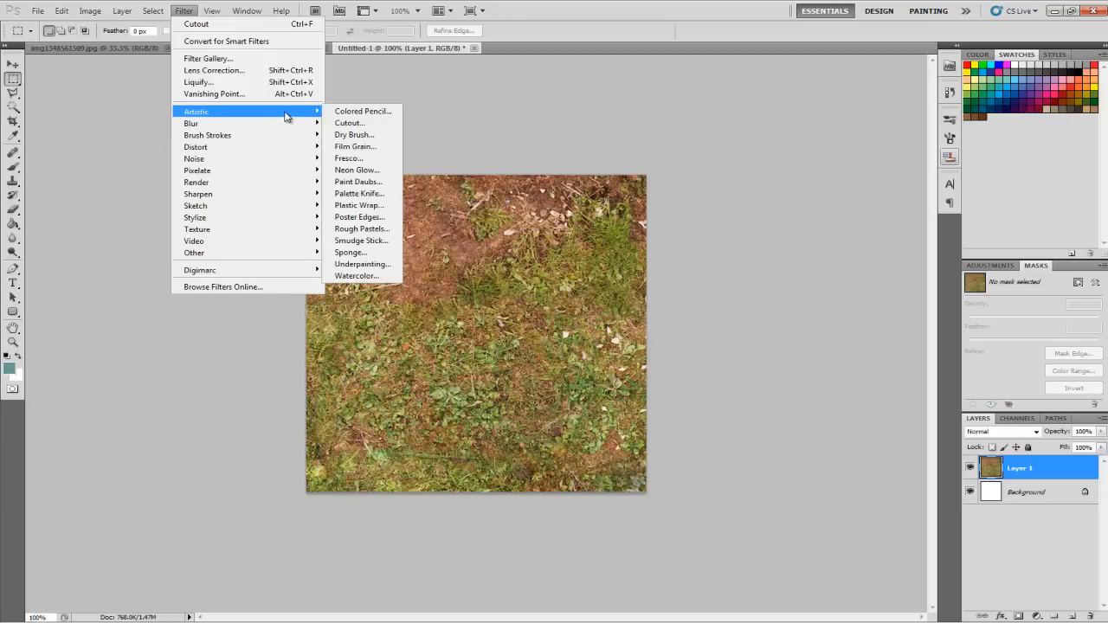
left_click(337, 116)
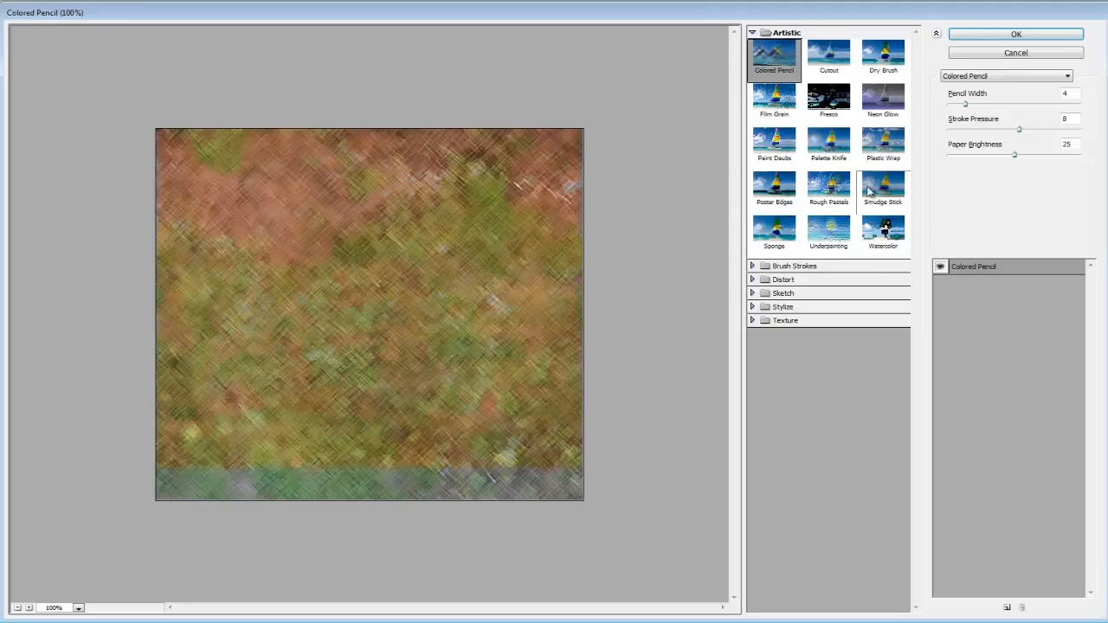
left_click(833, 62)
left_click(887, 69)
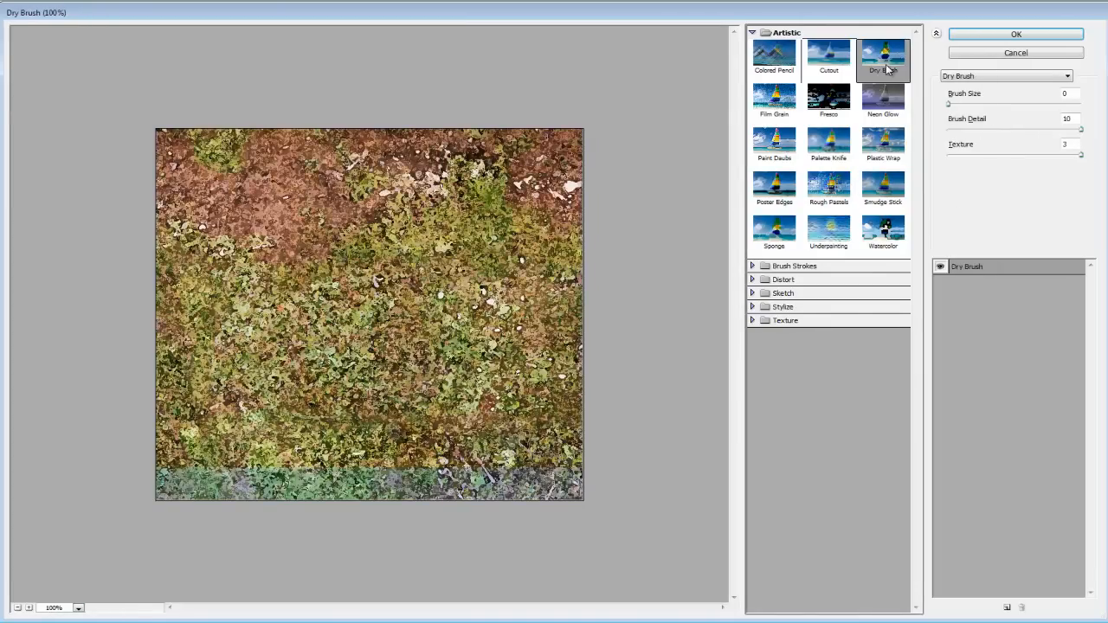
left_click(890, 104)
left_click(847, 111)
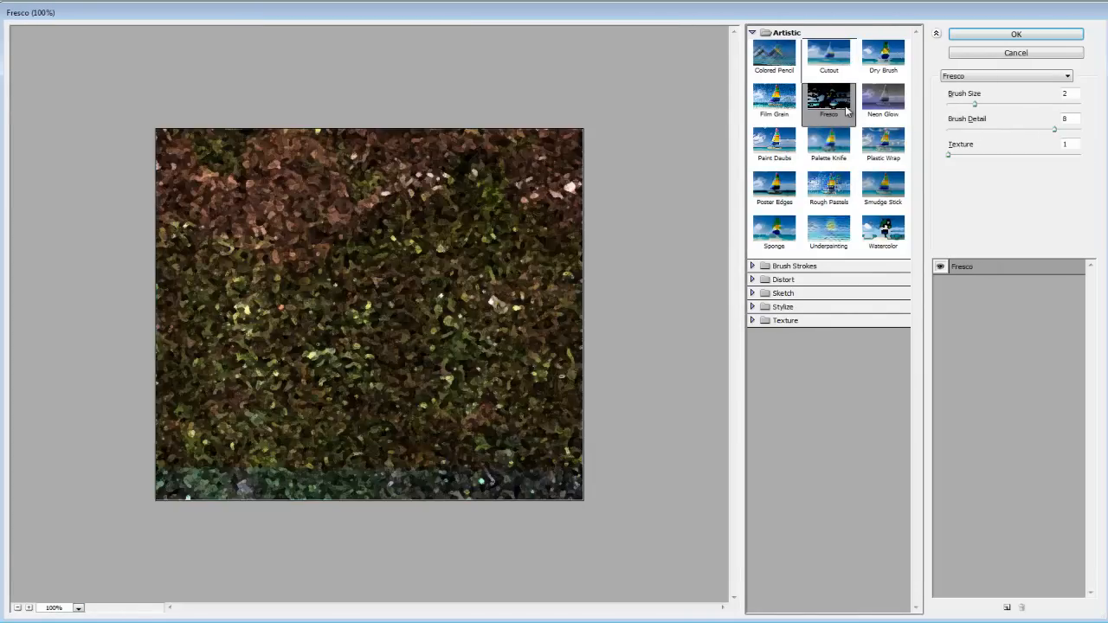
left_click(781, 111)
left_click(784, 144)
left_click(833, 151)
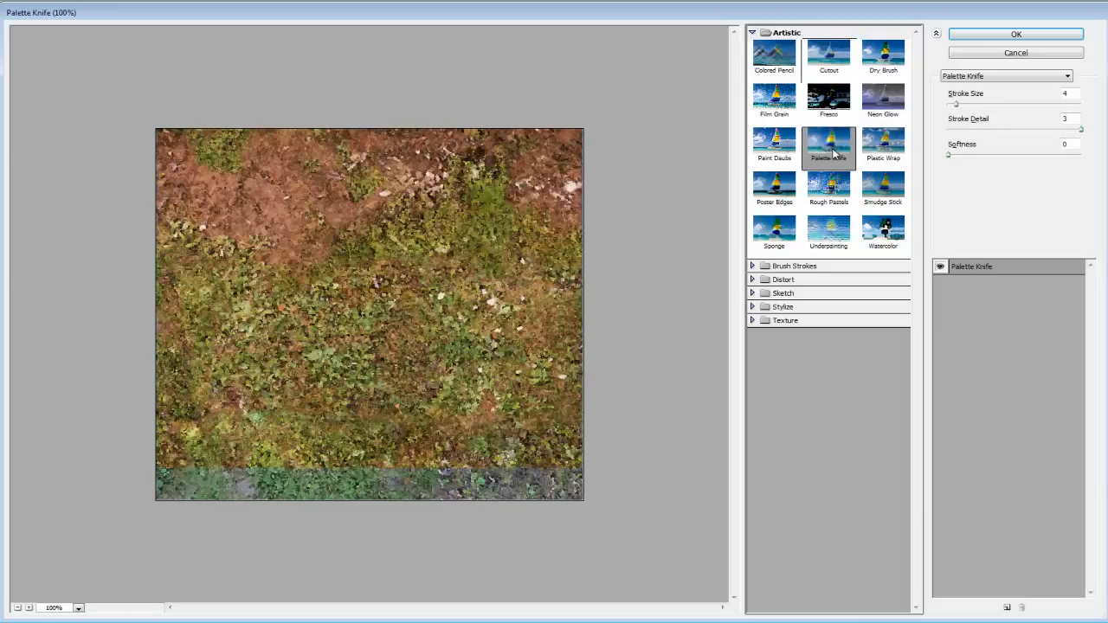
left_click(884, 143)
left_click(888, 187)
left_click(830, 187)
left_click(760, 186)
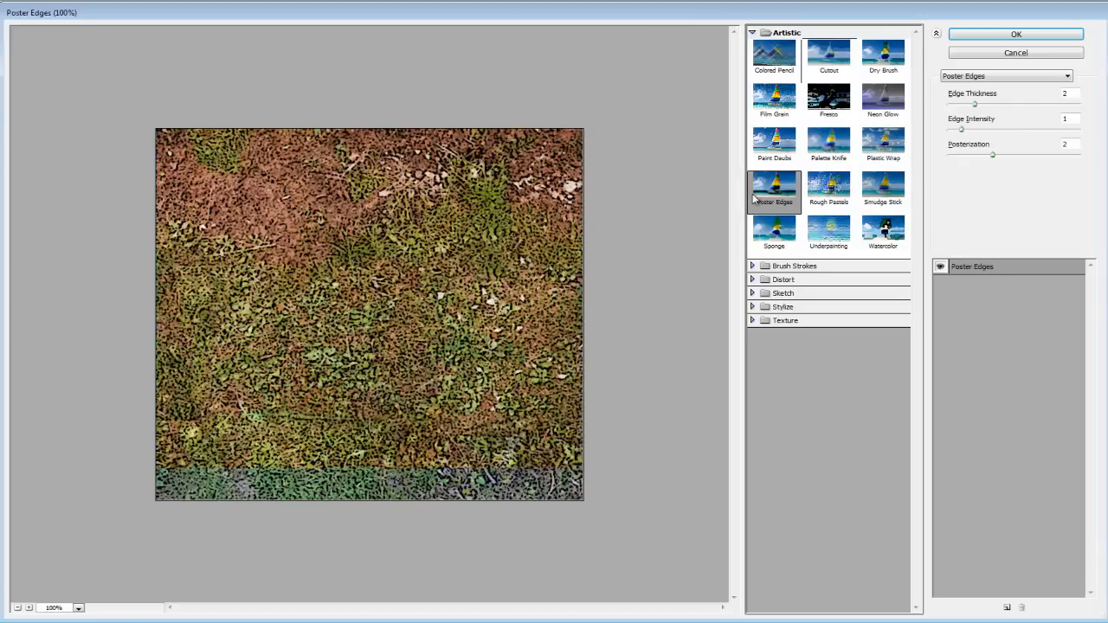
left_click(773, 230)
left_click(830, 230)
left_click(884, 232)
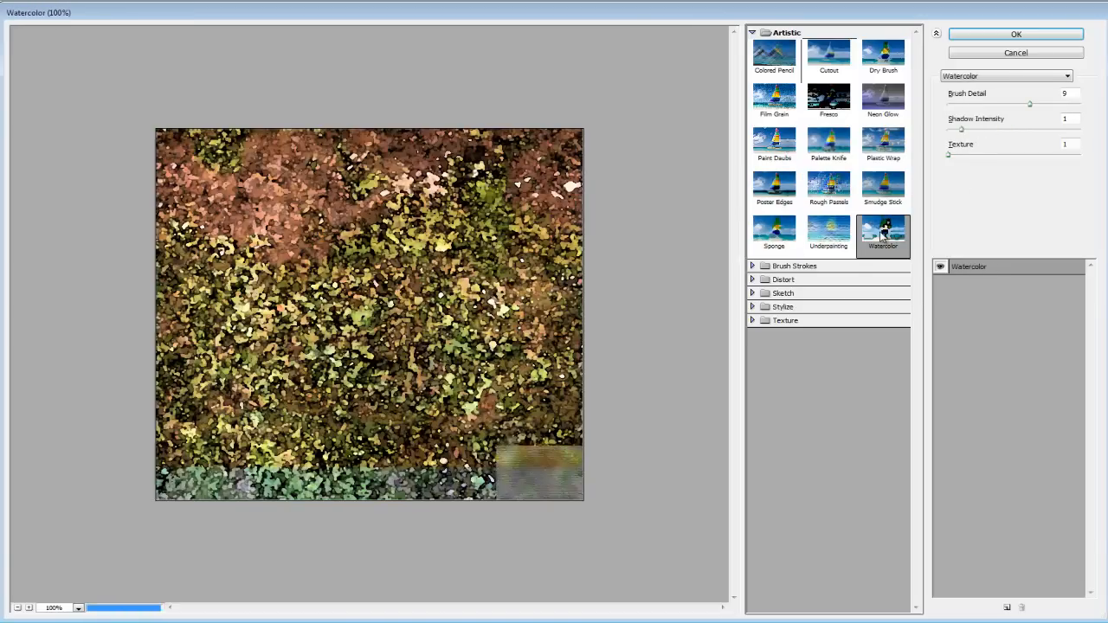
Step: Compare Palette Knife with Fresco and Rough Pastels, and choose Palette Knife for the merged layer
left_click(829, 152)
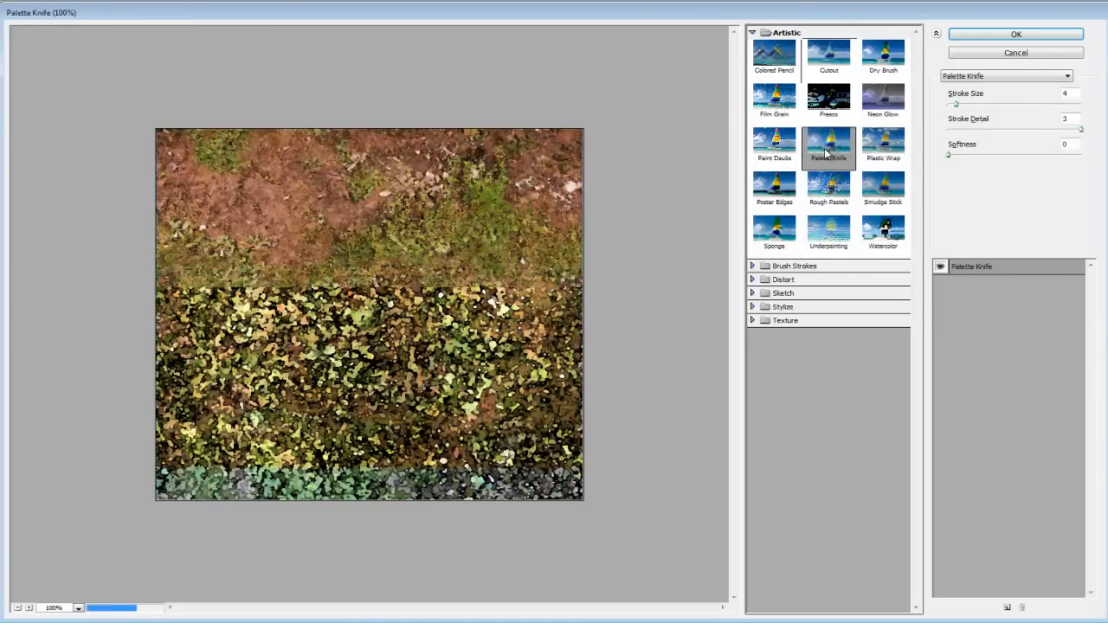
left_click(829, 103)
left_click(829, 143)
left_click(829, 193)
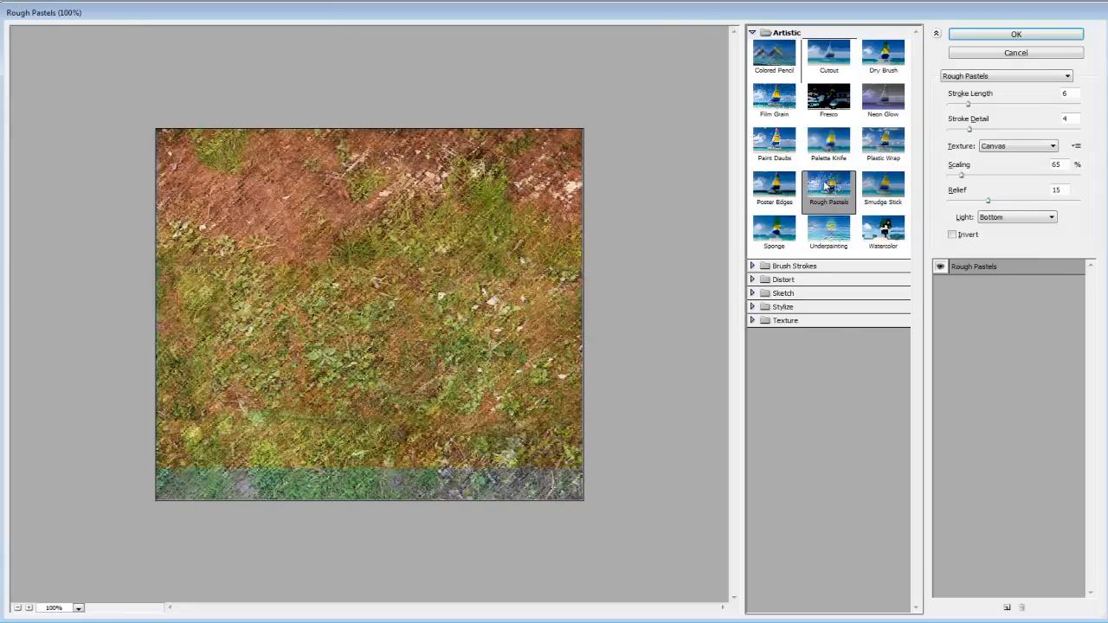
left_click(829, 146)
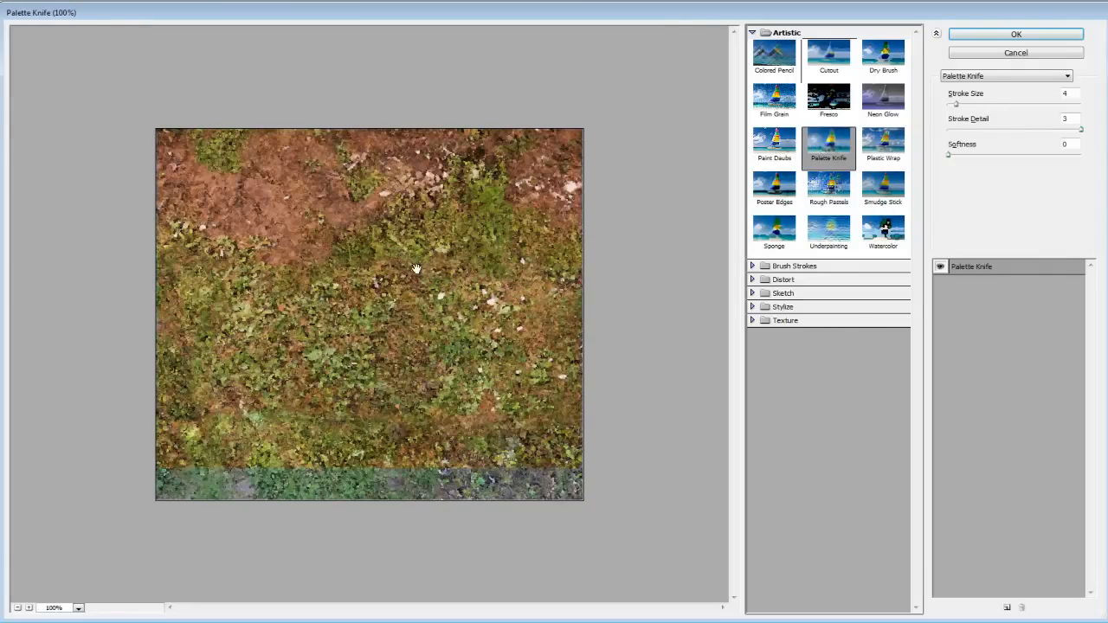
Step: Try a Palette Knife stroke size of 16, then apply the filter with a very small stroke size, stroke detail 3 and softness 0
mouse_move(959, 105)
left_mouse_down()
mouse_move(946, 107)
mouse_move(1066, 120)
mouse_move(970, 118)
mouse_move(991, 120)
left_mouse_up()
mouse_move(1081, 130)
left_mouse_down()
mouse_move(948, 130)
mouse_move(1081, 130)
left_mouse_up()
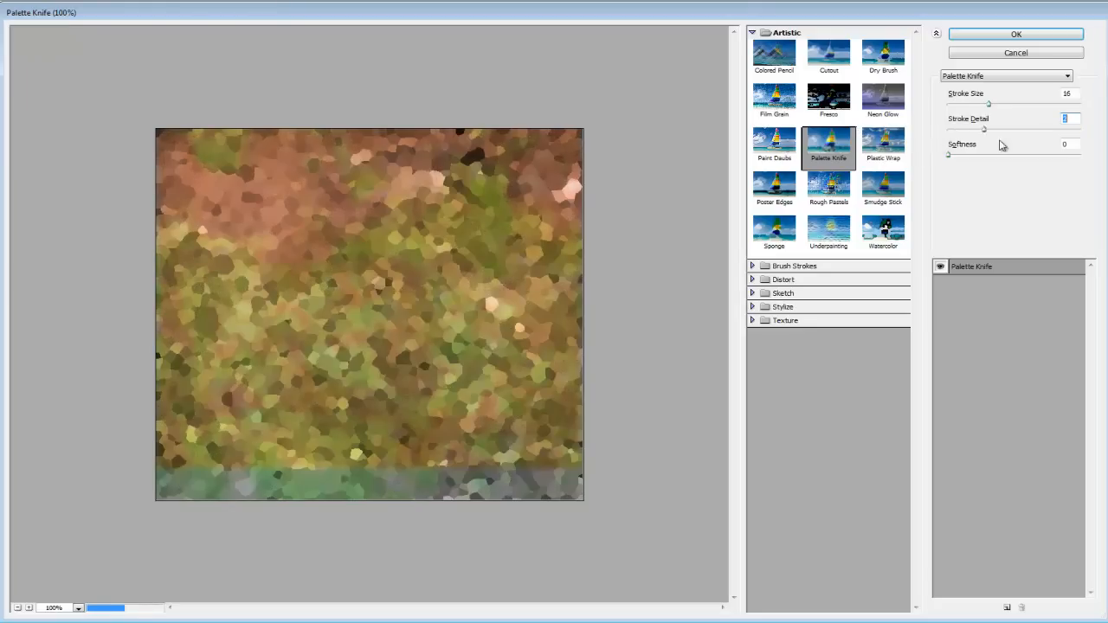
mouse_move(950, 157)
left_mouse_down()
mouse_move(1091, 154)
mouse_move(942, 154)
left_mouse_up()
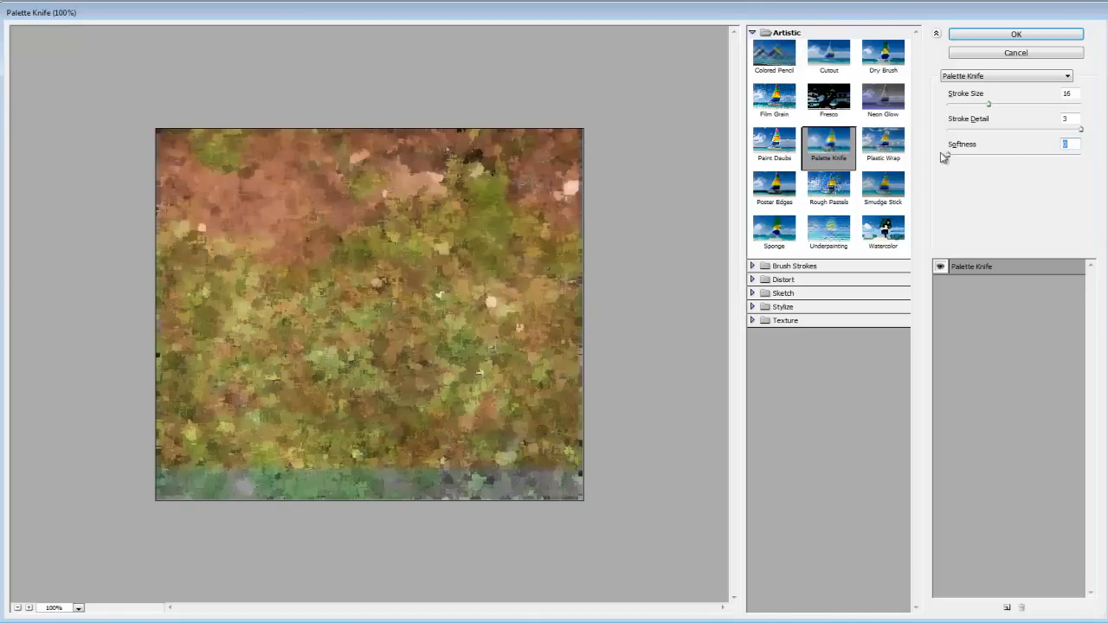
mouse_move(989, 104)
left_mouse_down()
mouse_move(1013, 104)
mouse_move(936, 109)
left_mouse_up()
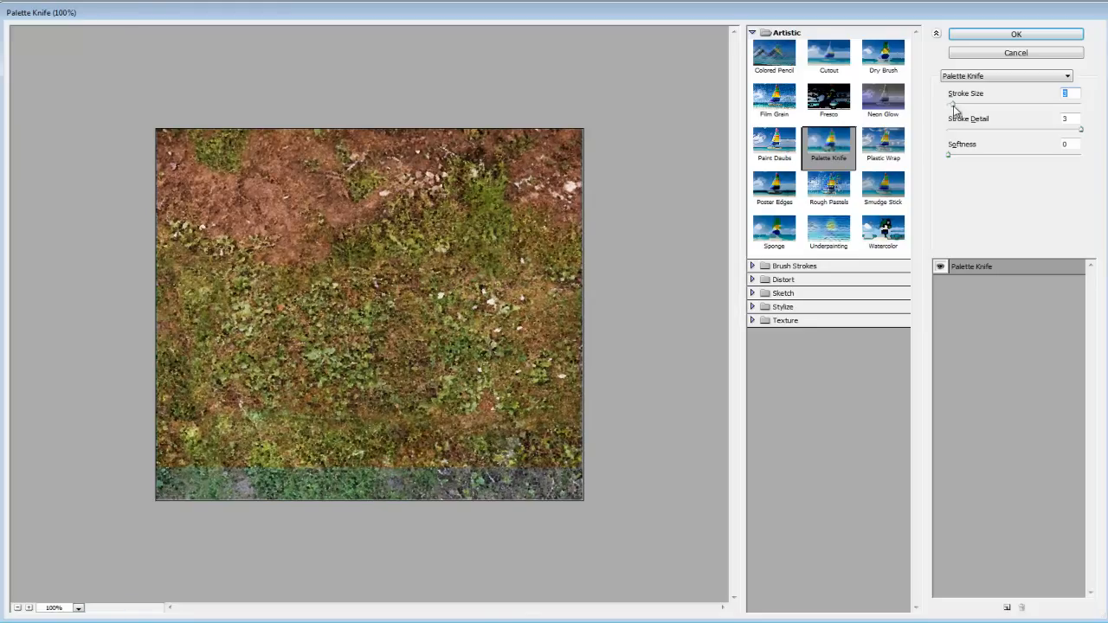
left_click(1015, 35)
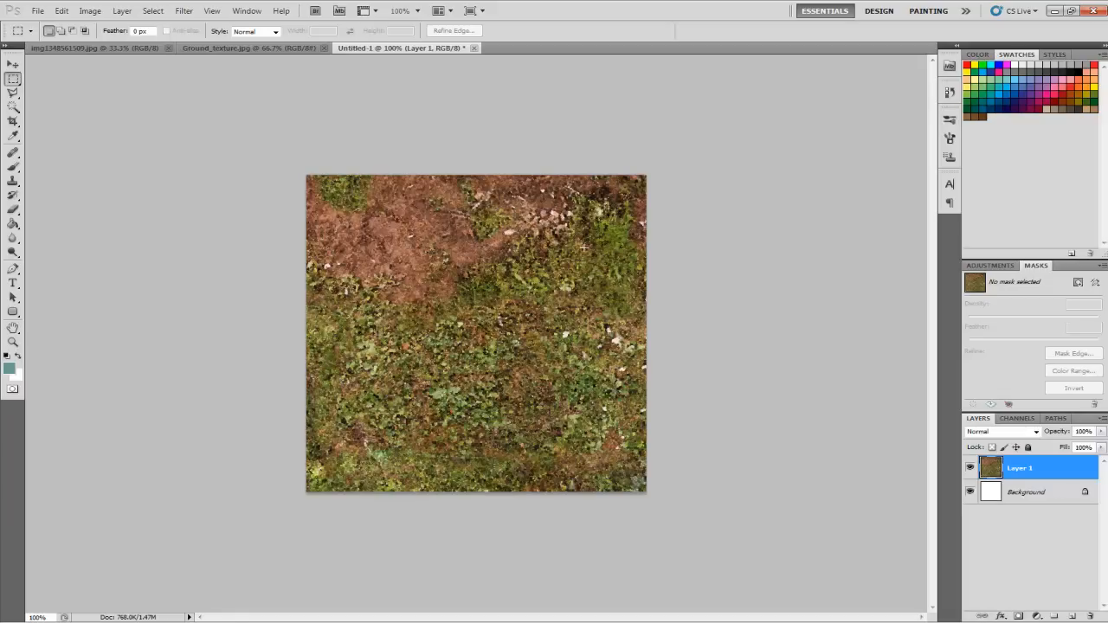
Step: Fade the Palette Knife effect to 73% opacity, keeping the Fade dialog clear of the texture's upper area
key("ctrl+shift+f")
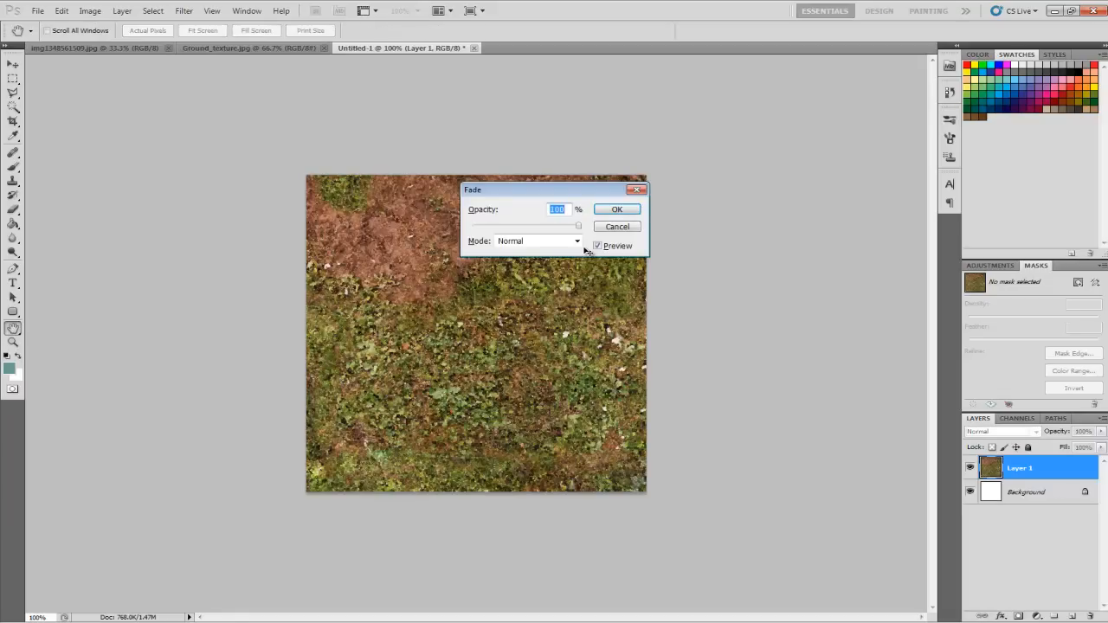
left_click_drag(526, 196, 606, 251)
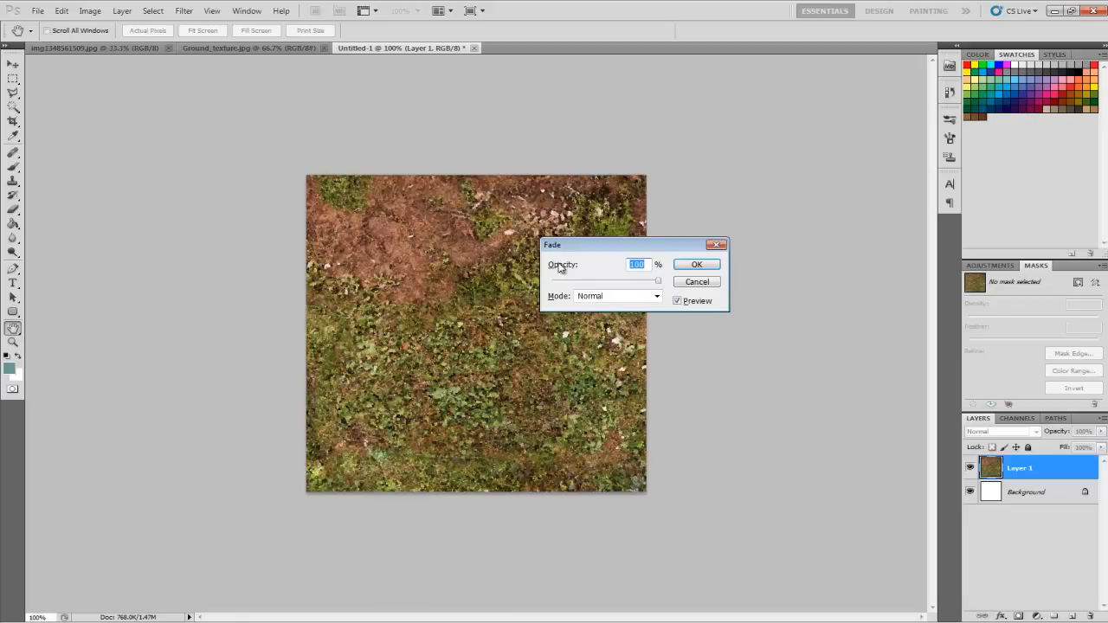
left_click_drag(659, 285, 631, 280)
Step: Try the fade's blend modes one after another, from Dissolve through Darker Color and Color Dodge to Hard Light
left_click(618, 296)
left_click(607, 323)
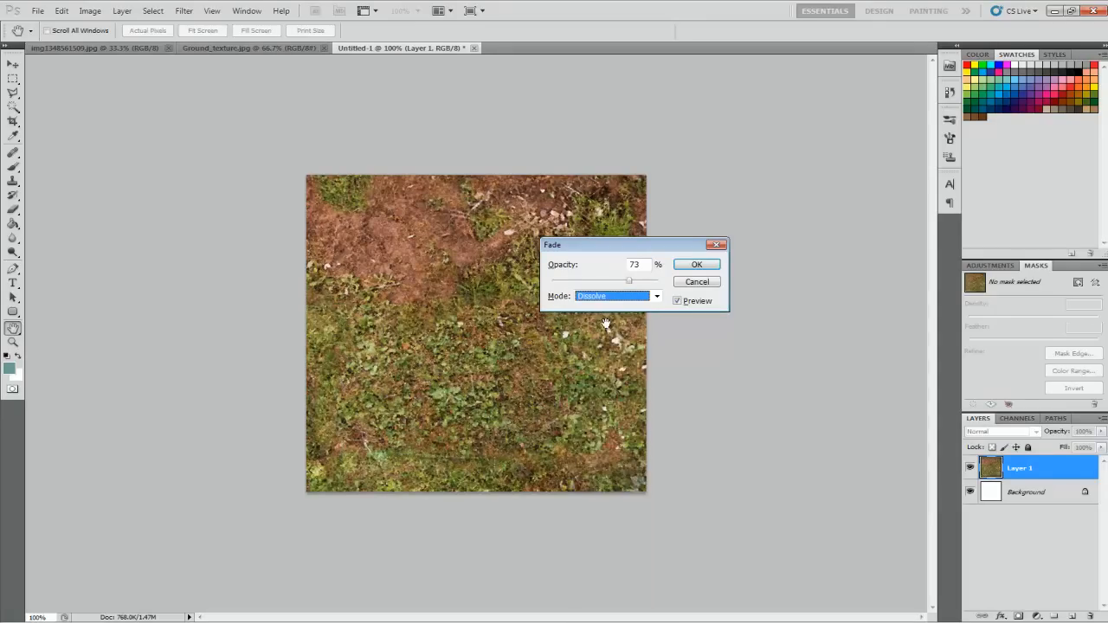
scroll(606, 323, "down", 5)
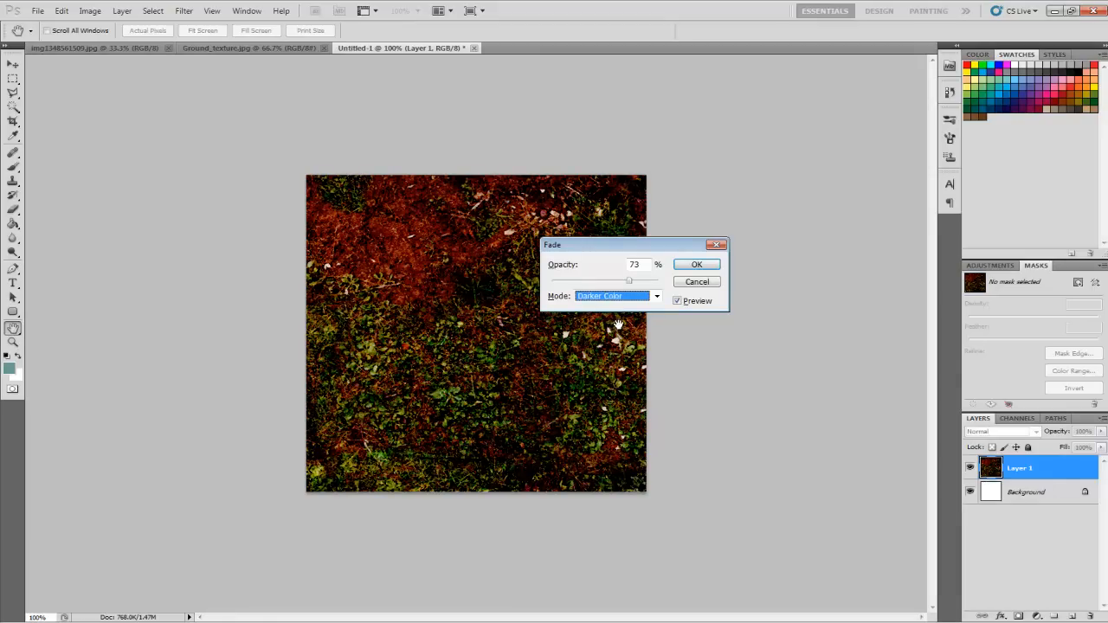
scroll(618, 325, "down", 3)
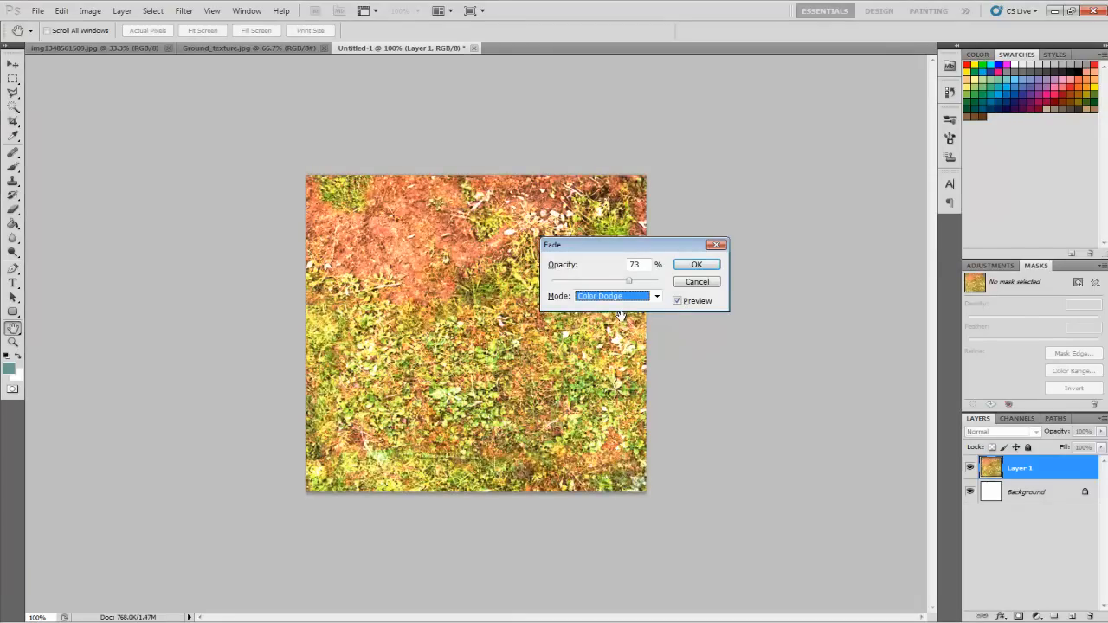
scroll(621, 317, "down", 5)
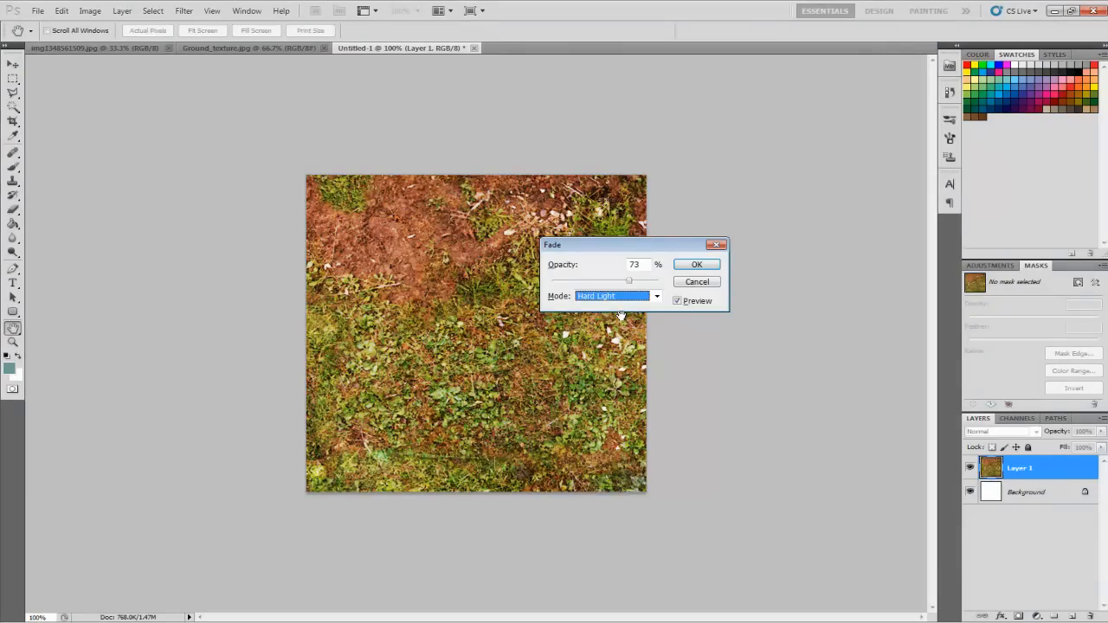
Step: Choose a softer fade mode in place of Hard Light, fine-tune the fade opacity and apply the fade
left_click(621, 302)
left_click(620, 299)
mouse_move(629, 281)
left_mouse_down()
mouse_move(613, 282)
mouse_move(661, 285)
mouse_move(621, 286)
mouse_move(633, 289)
left_mouse_up()
left_click(697, 266)
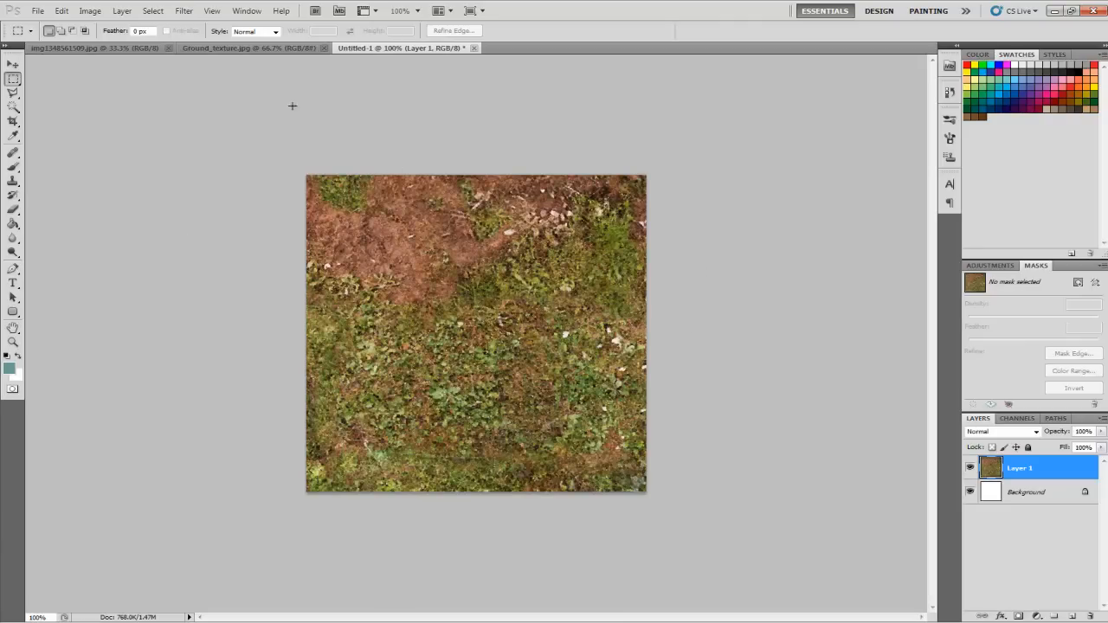
Step: Try Levels on the merged layer by moving the black and white input points inward, and cancel the adjustment
left_click(184, 10)
mouse_move(90, 10)
mouse_move(105, 40)
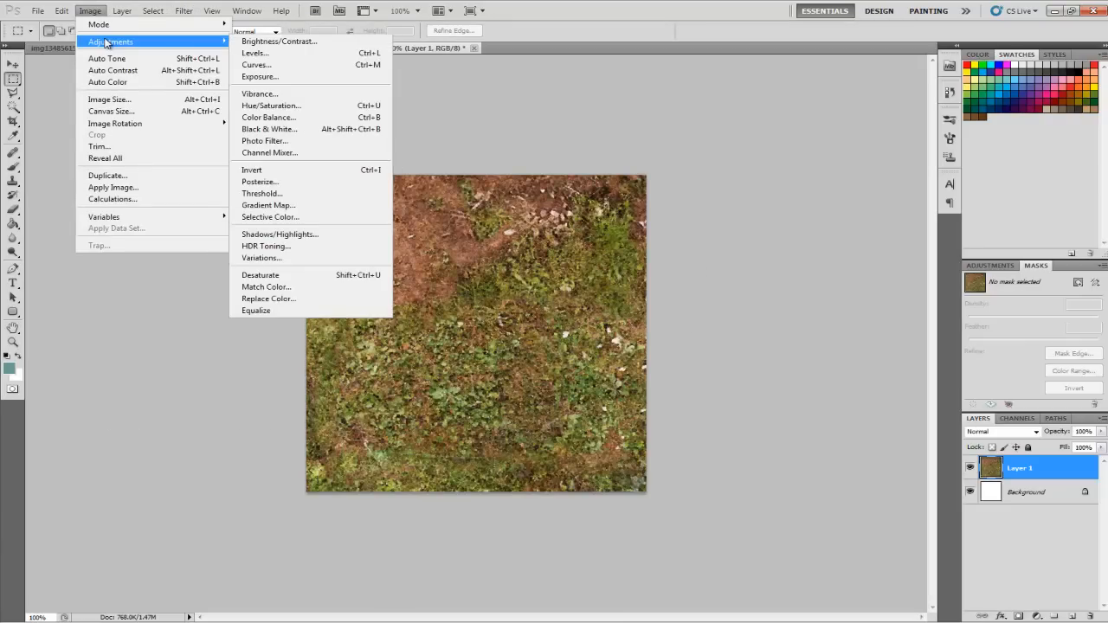
left_click(312, 54)
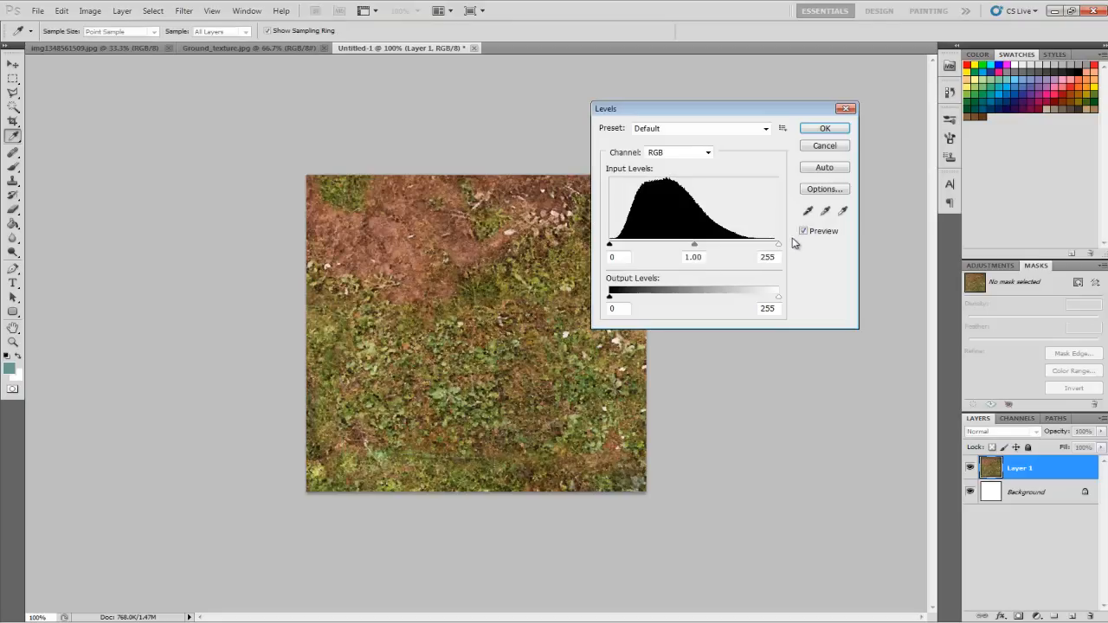
left_click_drag(782, 249, 740, 248)
left_click_drag(612, 248, 666, 247)
left_click_drag(744, 247, 694, 245)
left_click(819, 147)
Step: Try reshaping the merged layer's RGB curve with several points in Curves, and cancel the adjustment
left_click(97, 12)
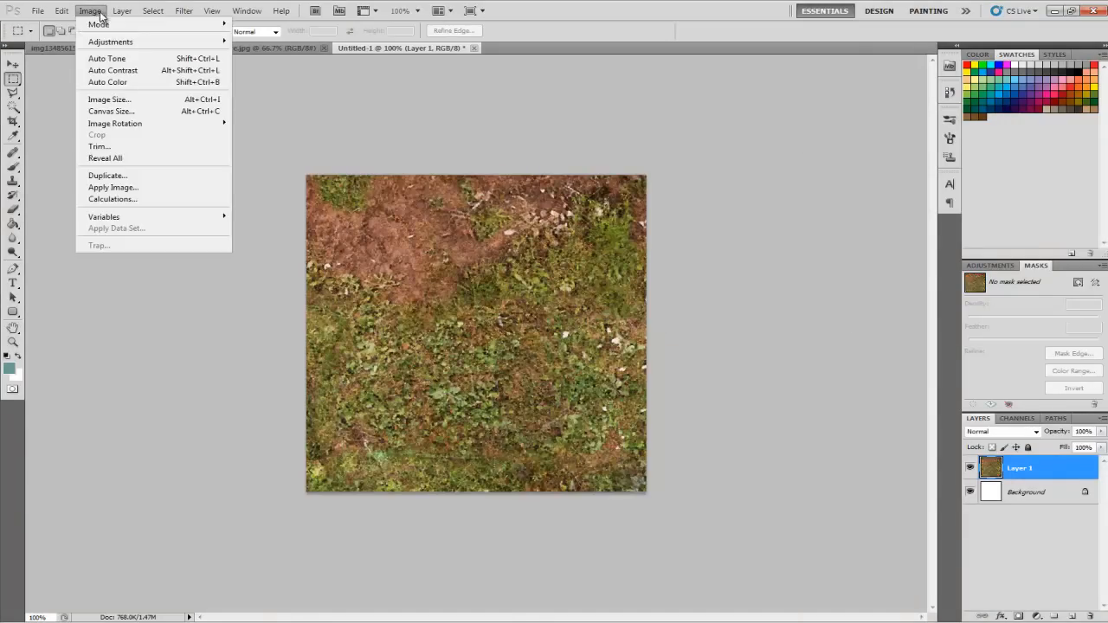
mouse_move(114, 45)
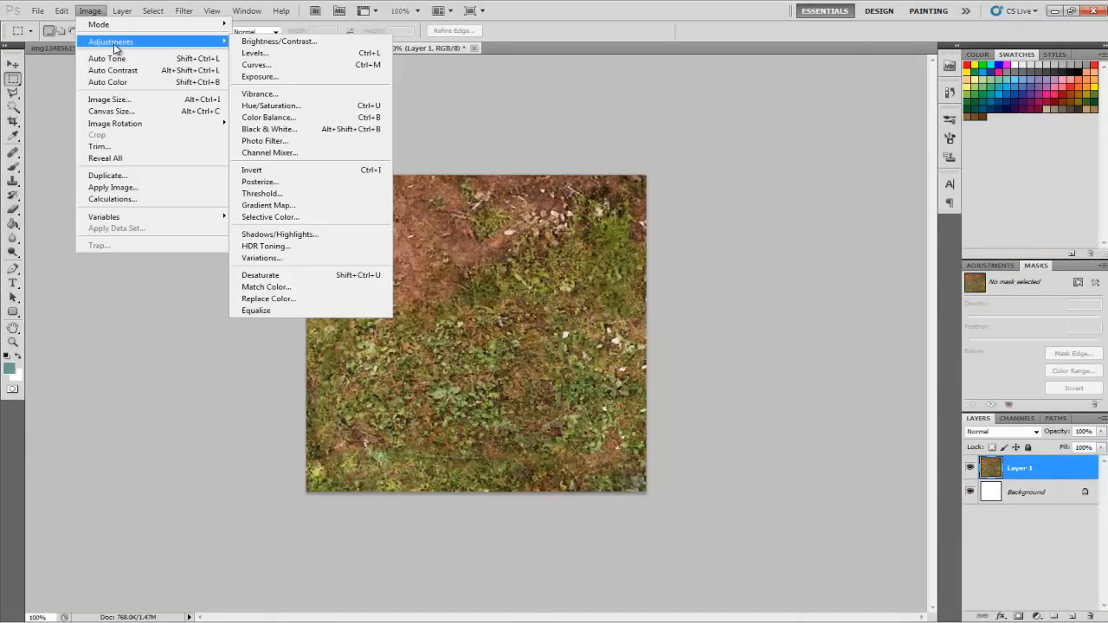
left_click(286, 66)
left_click_drag(895, 123, 795, 148)
left_click_drag(865, 235, 833, 213)
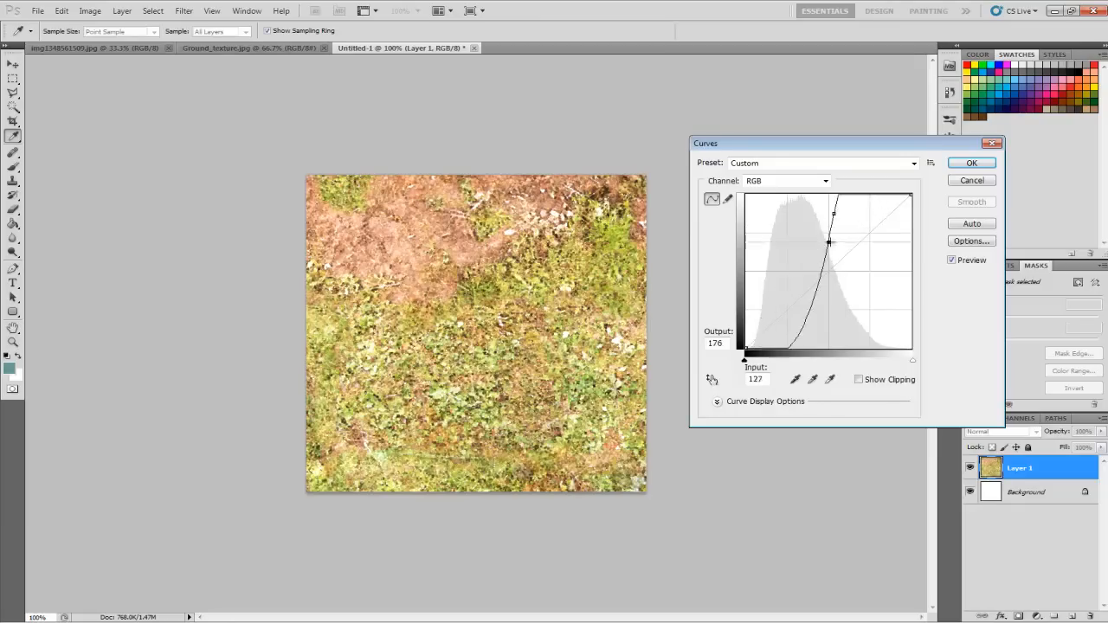
left_click_drag(834, 277, 807, 263)
left_click(797, 237)
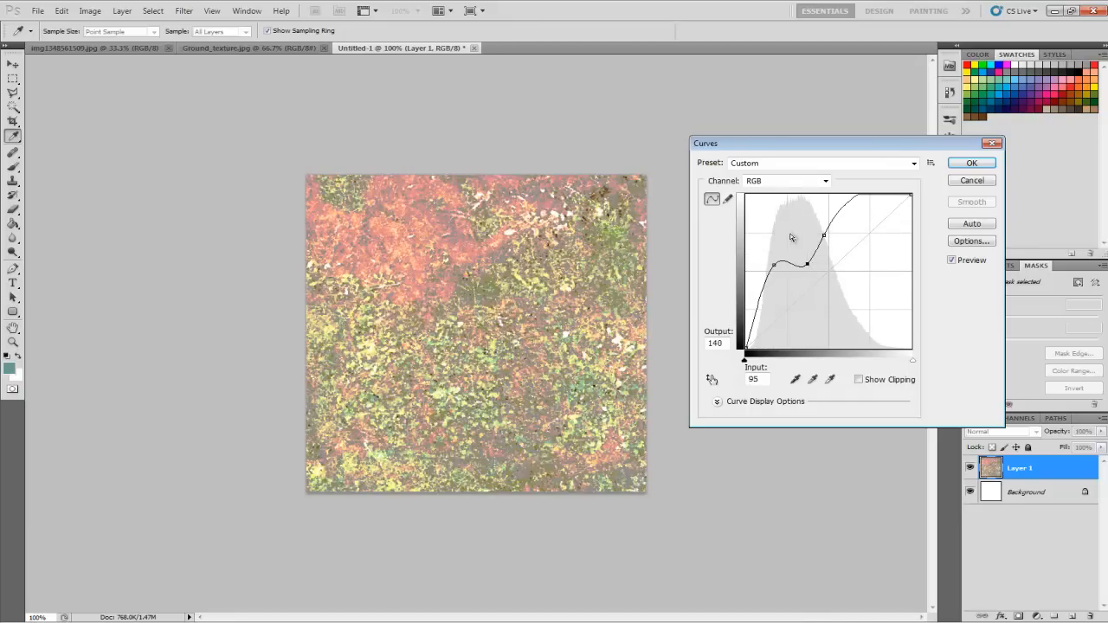
left_click(835, 224)
left_click(873, 238)
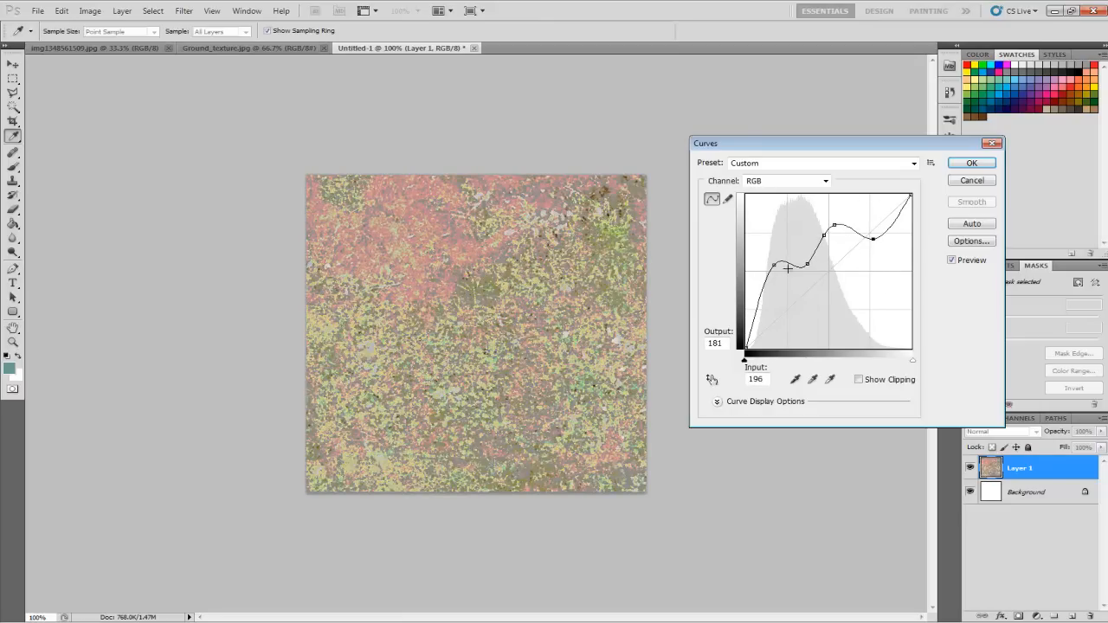
left_click_drag(768, 292, 768, 315)
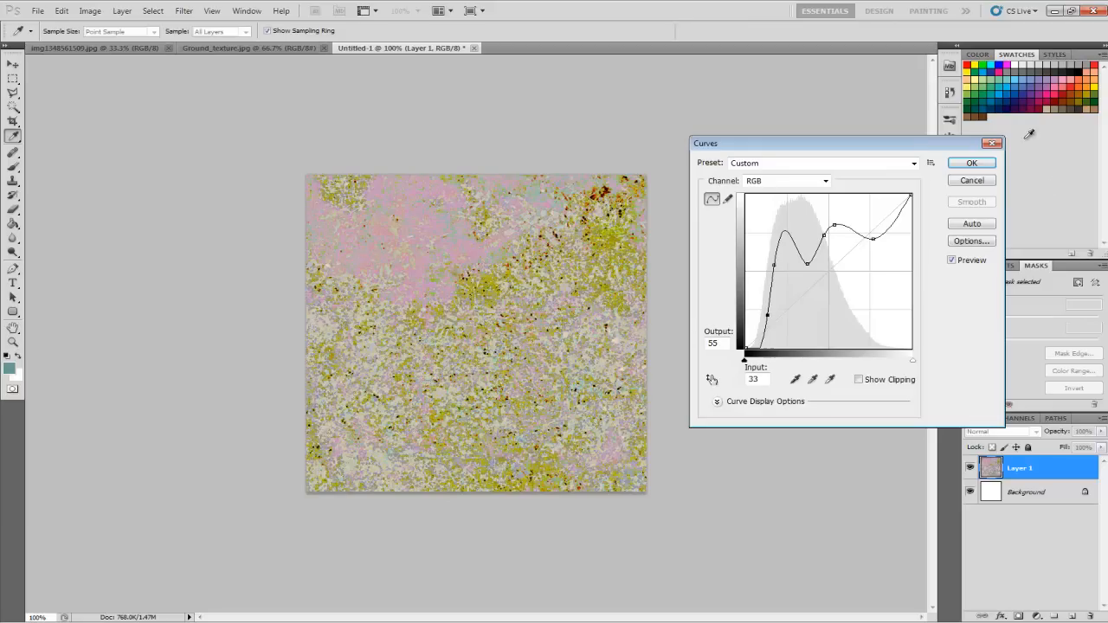
left_click(972, 181)
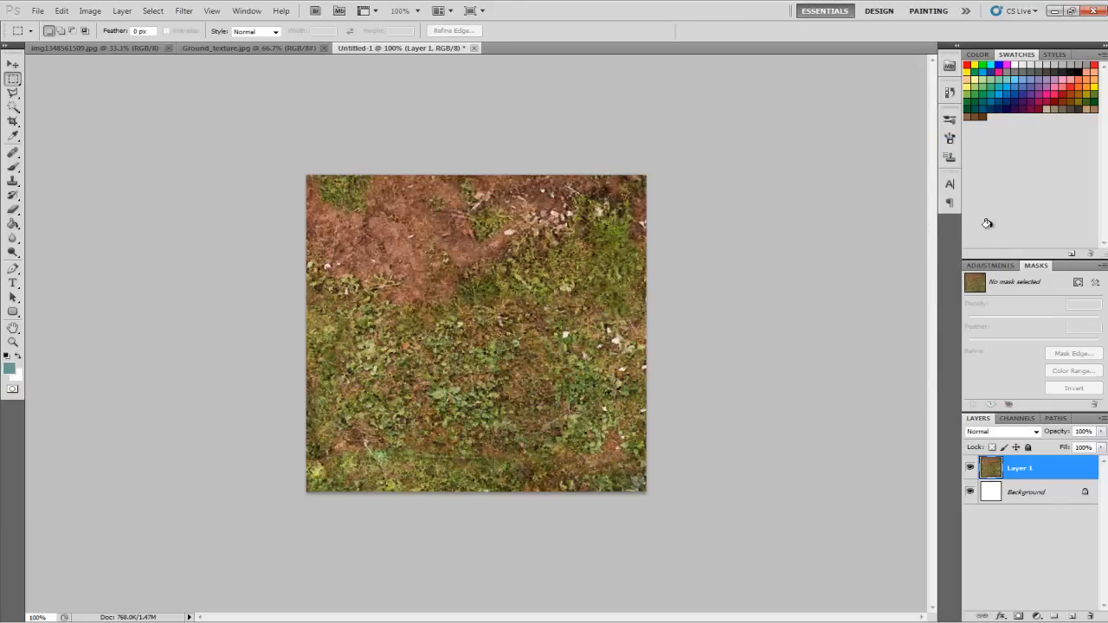